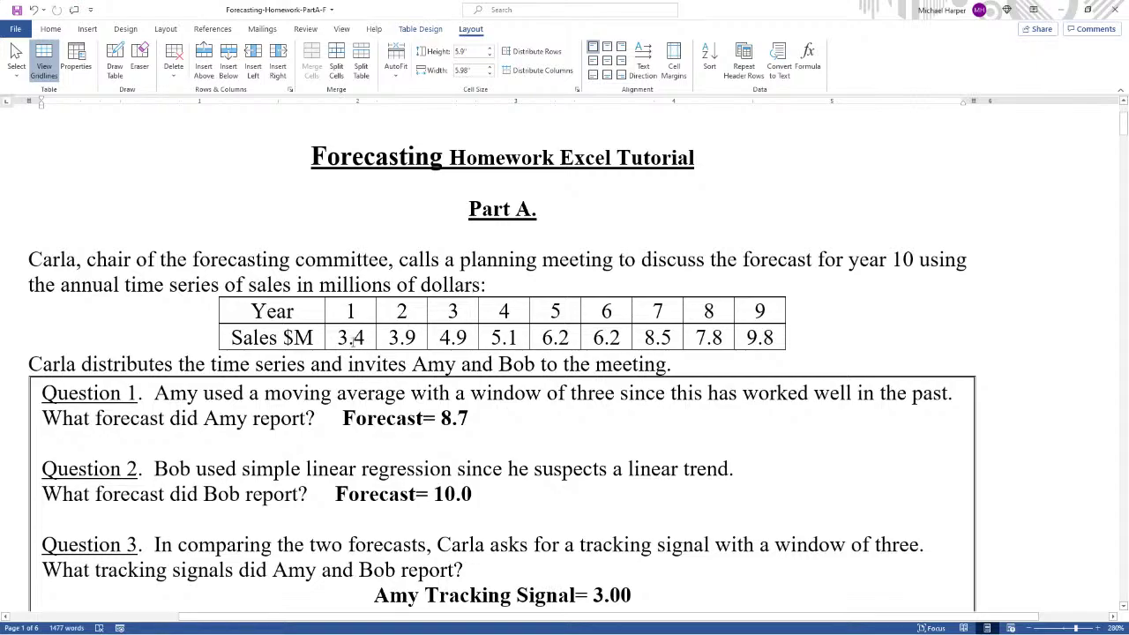
# Highlight the Part A phrases on the three-year moving average, linear regression, Bob's forecast and tracking signals, then select the Year/Sales table.
pyautogui.moveTo(373, 338); pyautogui.dragTo(748, 325)
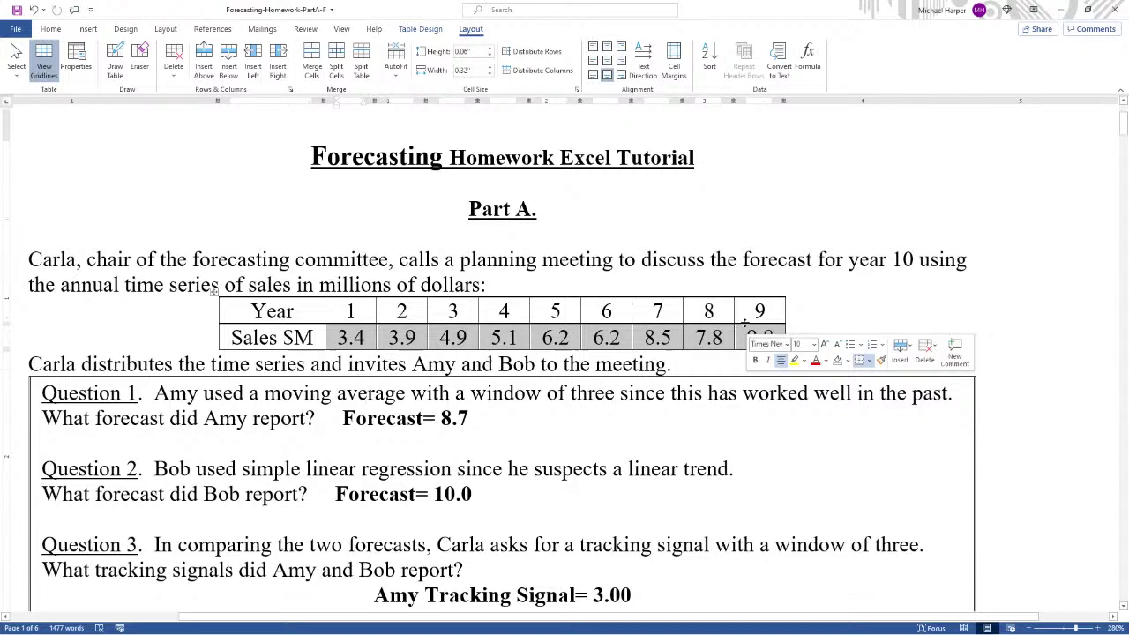
pyautogui.scroll(-1, 746, 323)
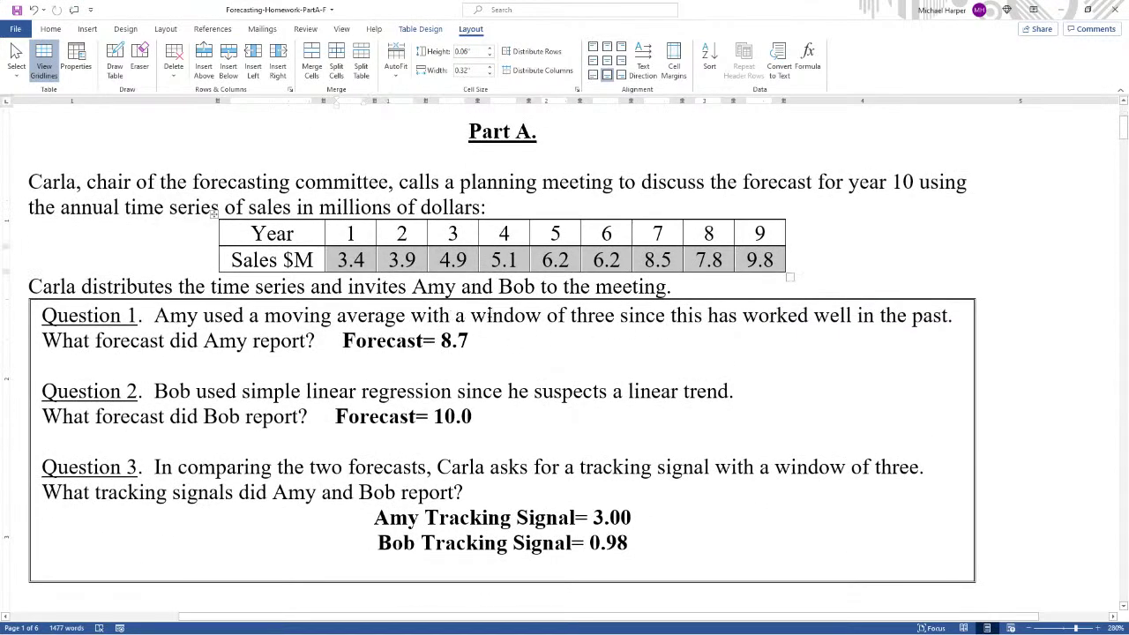
pyautogui.moveTo(471, 316); pyautogui.dragTo(620, 316)
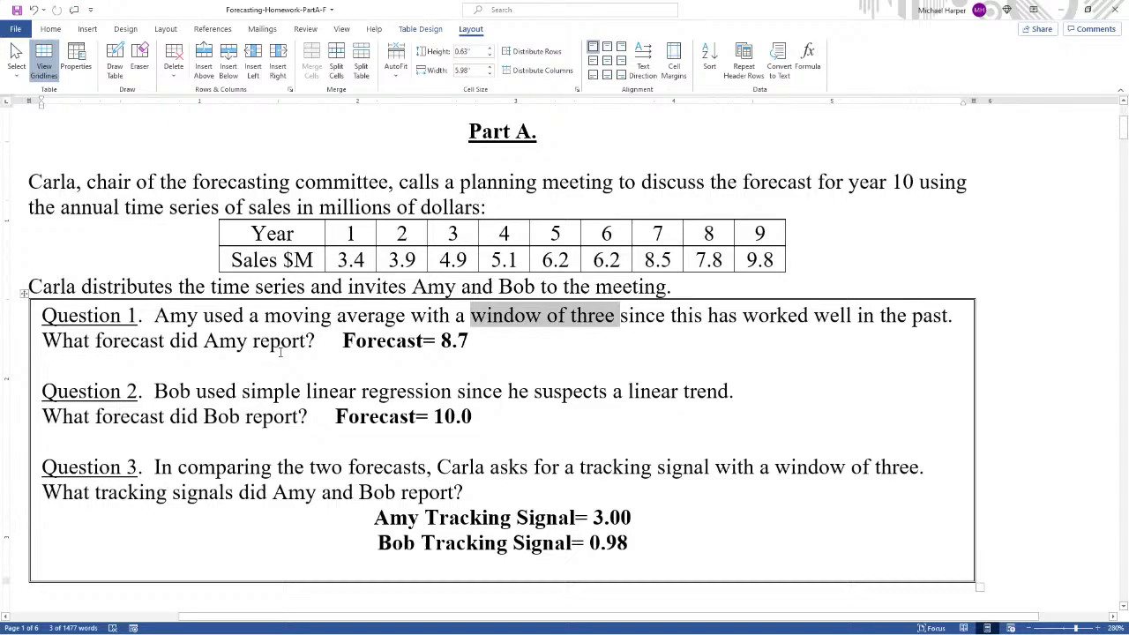
pyautogui.moveTo(154, 391); pyautogui.dragTo(729, 390)
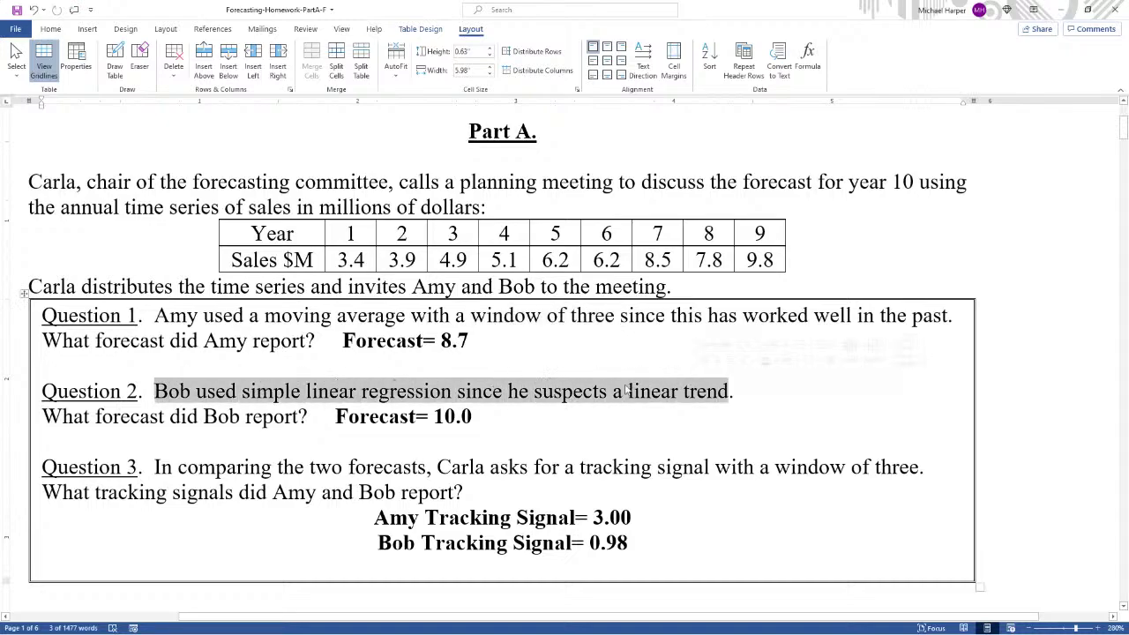
pyautogui.moveTo(88, 419); pyautogui.dragTo(243, 418)
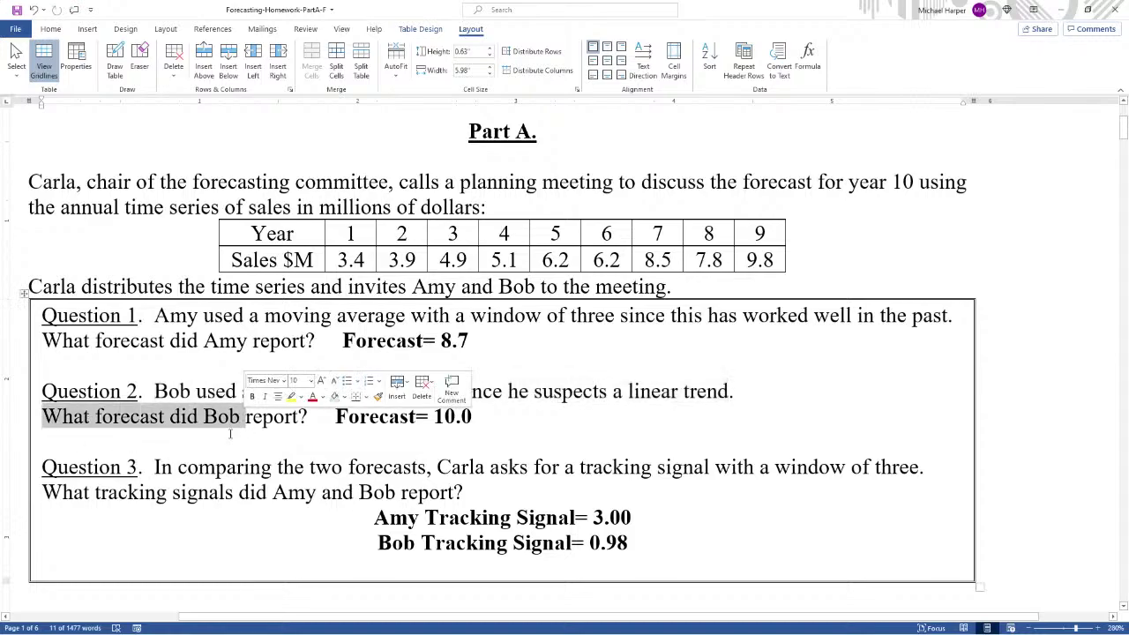
pyautogui.moveTo(154, 468); pyautogui.dragTo(917, 467)
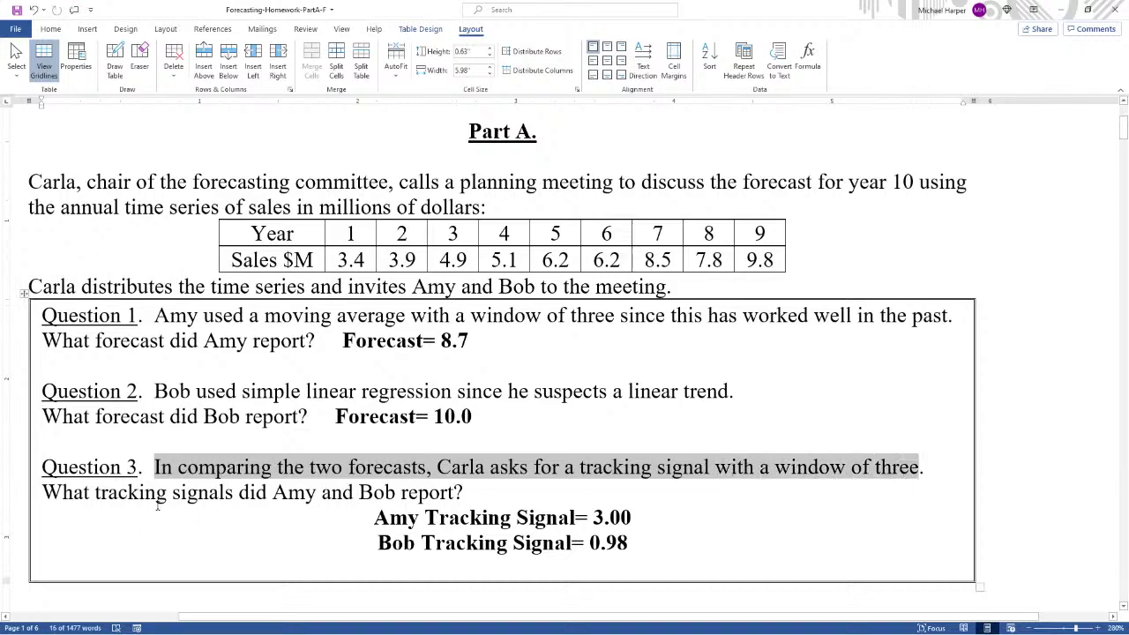
pyautogui.moveTo(66, 494); pyautogui.dragTo(461, 494)
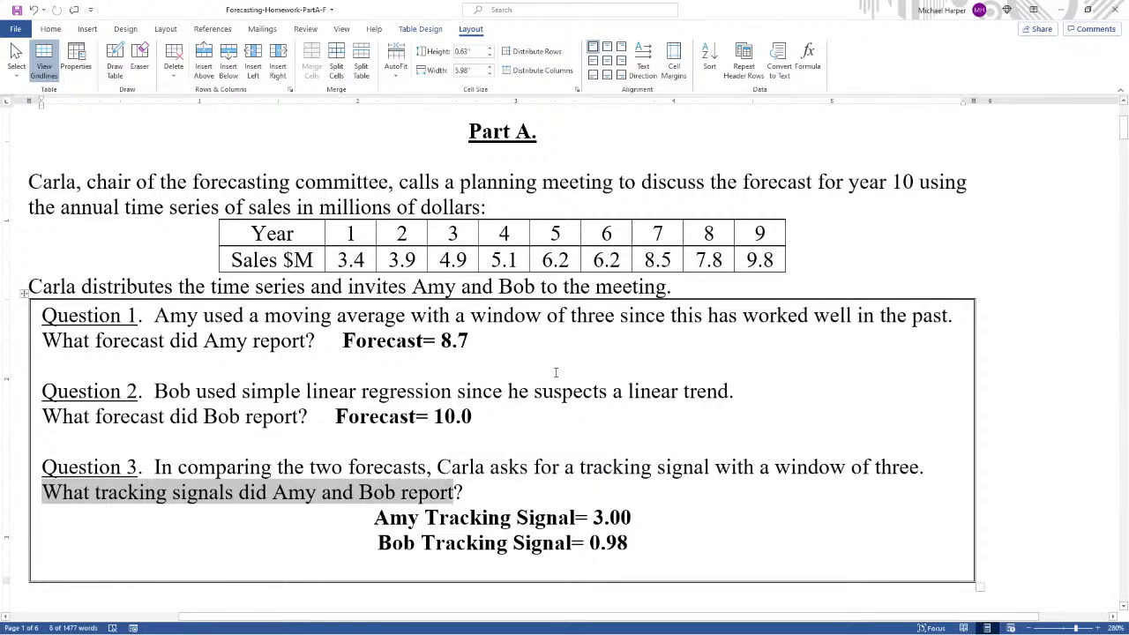
pyautogui.moveTo(302, 234); pyautogui.dragTo(764, 260)
pyautogui.hotkey('ctrl', 'c')
# Paste the copied Year/Sales $M table into Excel starting at C3.
pyautogui.click(761, 260)
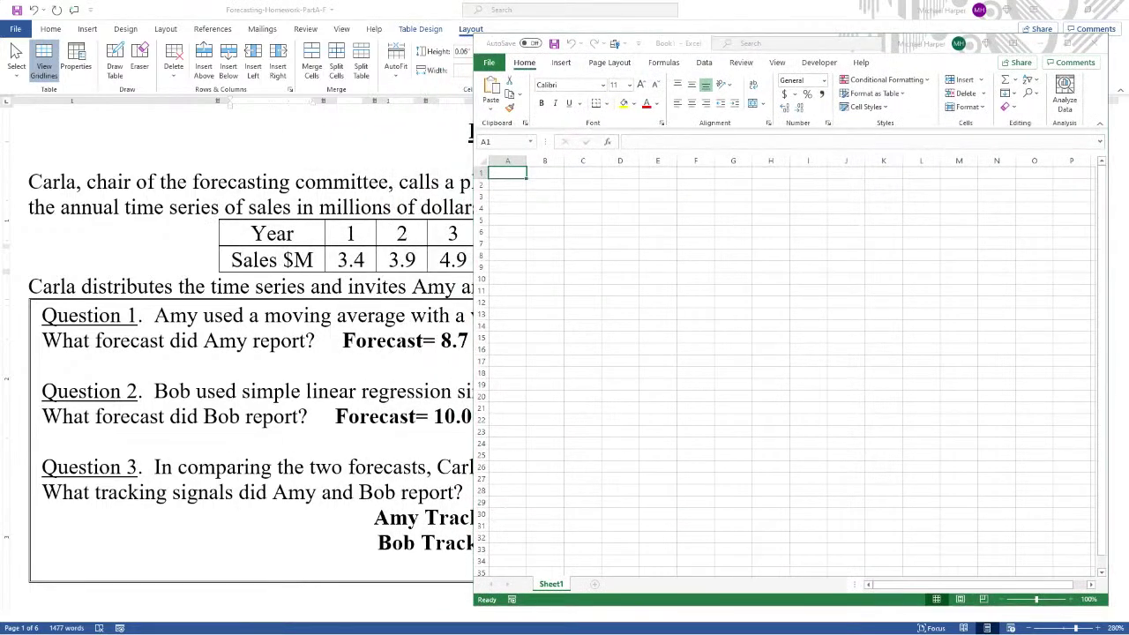
pyautogui.click(584, 196)
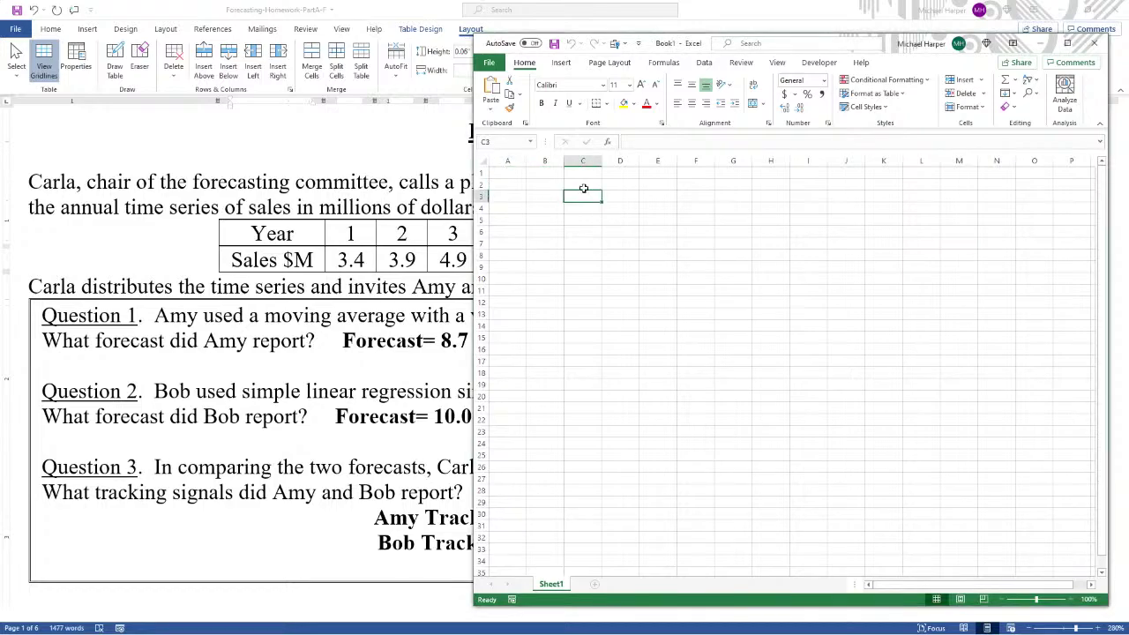
pyautogui.hotkey('ctrl', 'v')
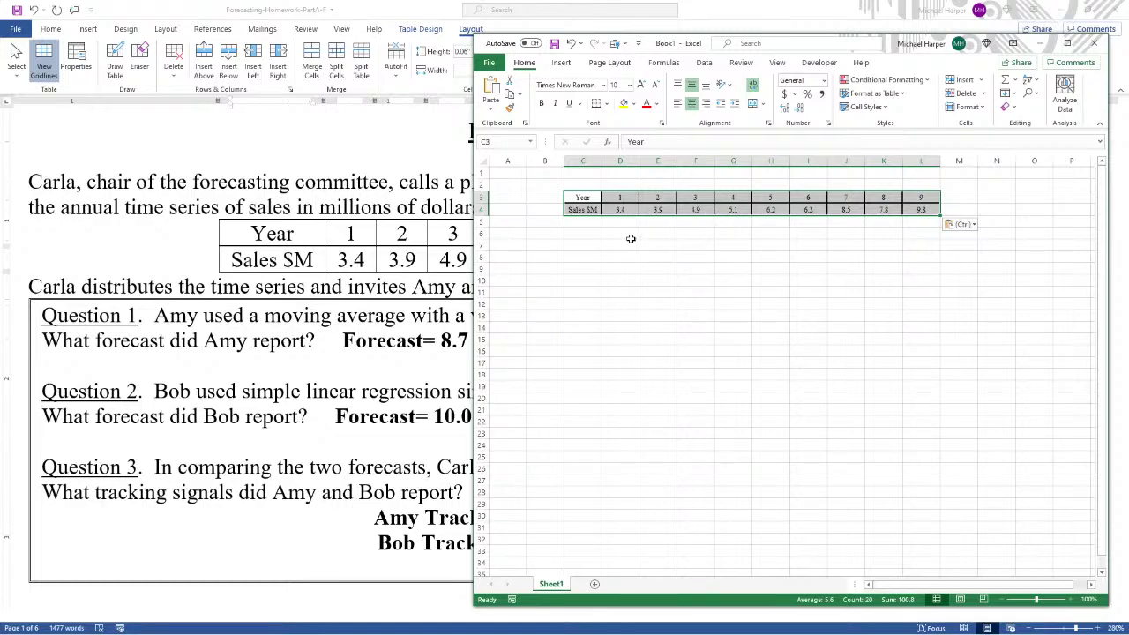
# Label C5 as MA3 and C6 as Reg.
pyautogui.click(582, 222)
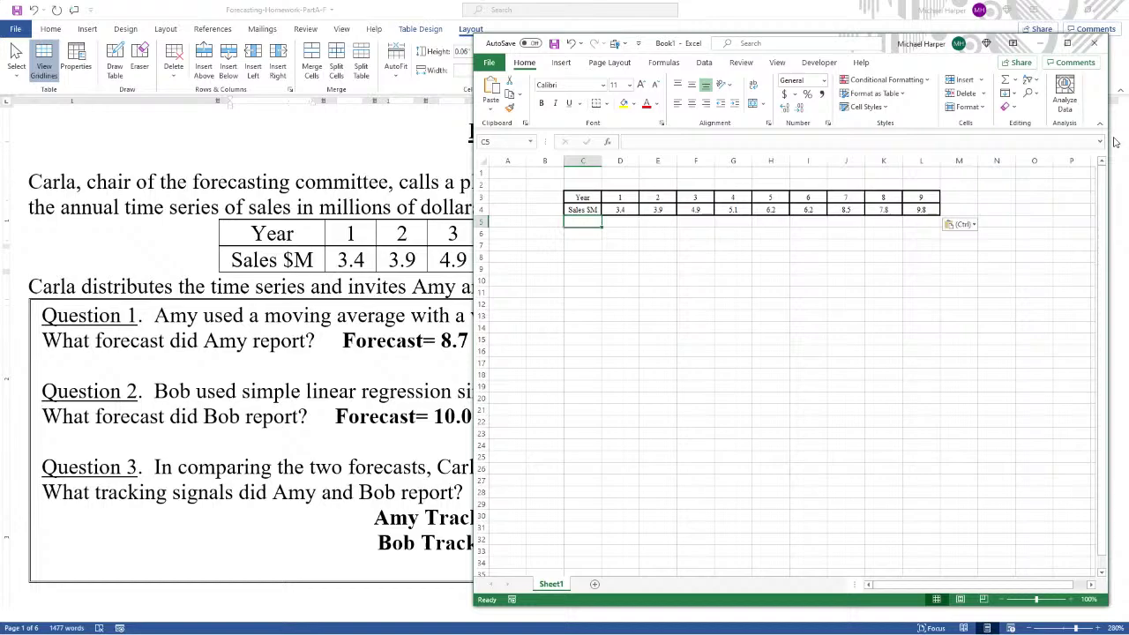
pyautogui.write('MA4')
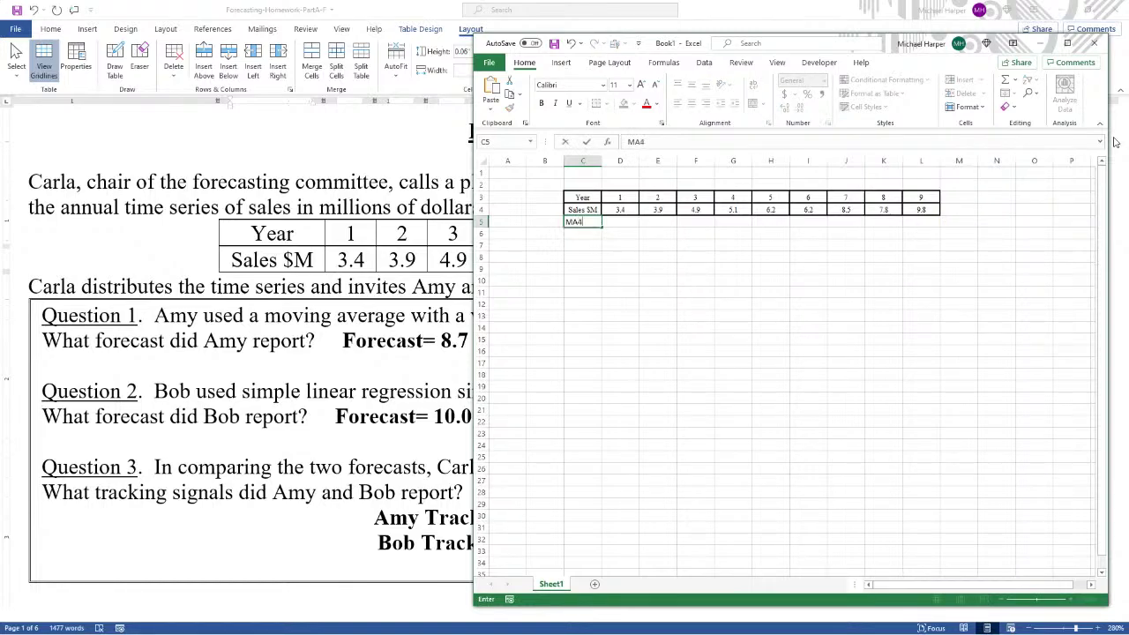
pyautogui.moveTo(896, 42); pyautogui.dragTo(834, 33)
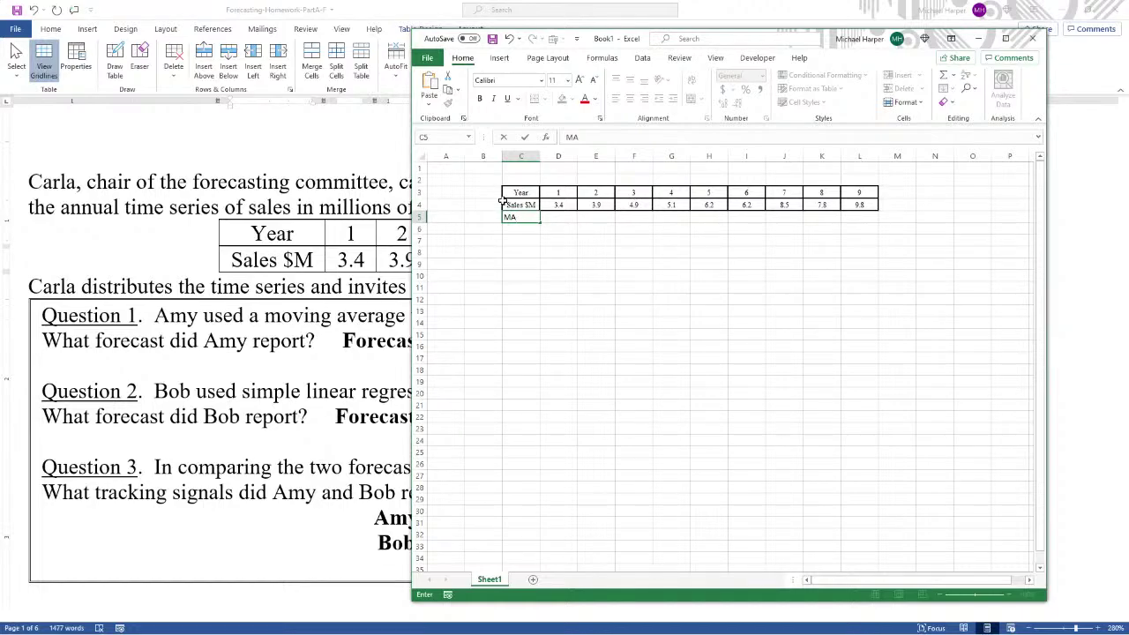
pyautogui.press('Return')
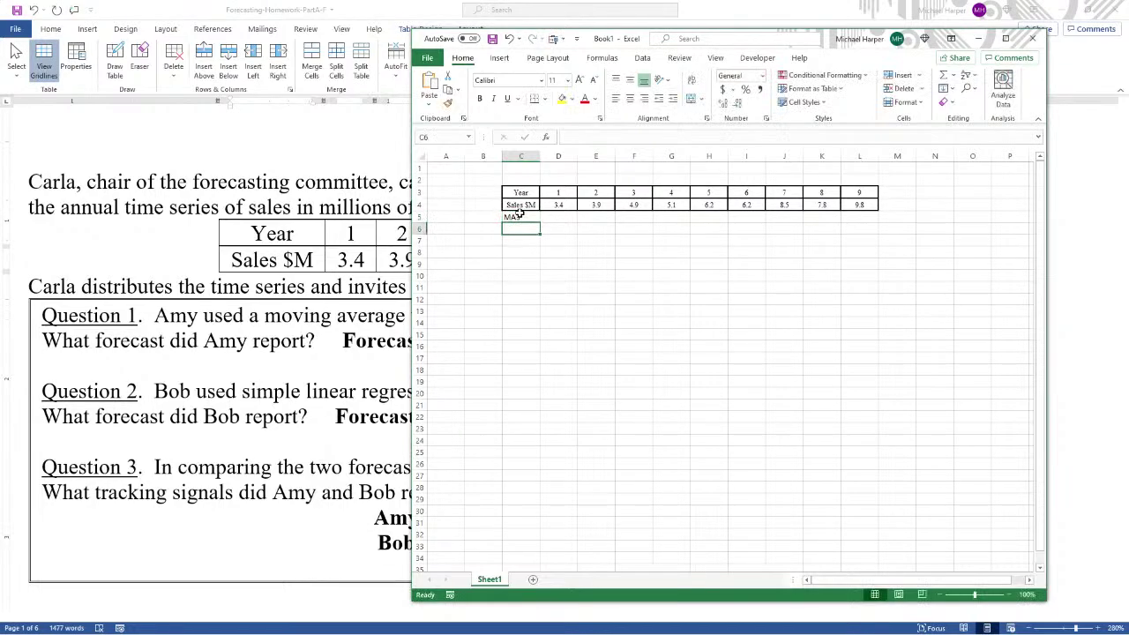
pyautogui.write('Reg')
pyautogui.press('Return')
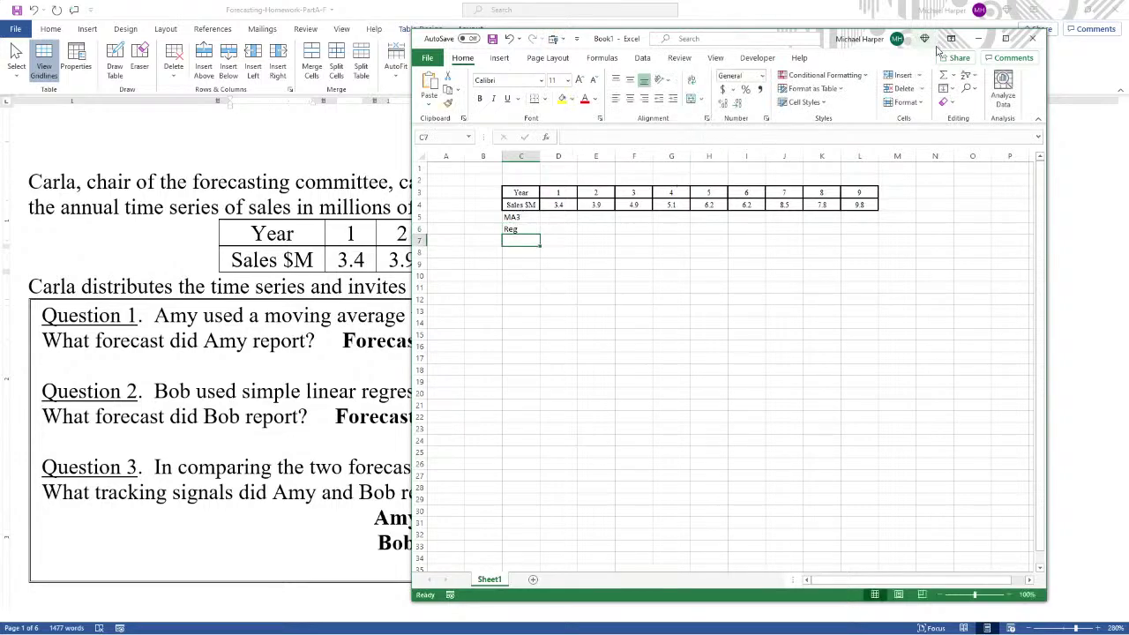
# Maximize the workbook and add year 10 in M3.
pyautogui.click(1006, 41)
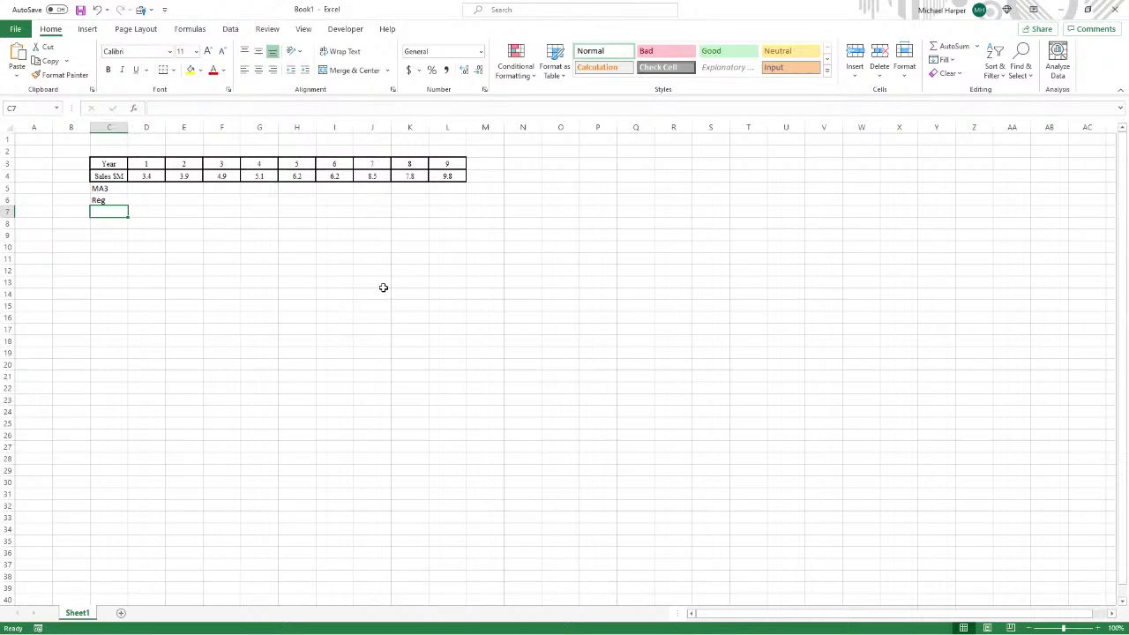
pyautogui.scroll(4, 381, 290)
pyautogui.scroll(3, 381, 290)
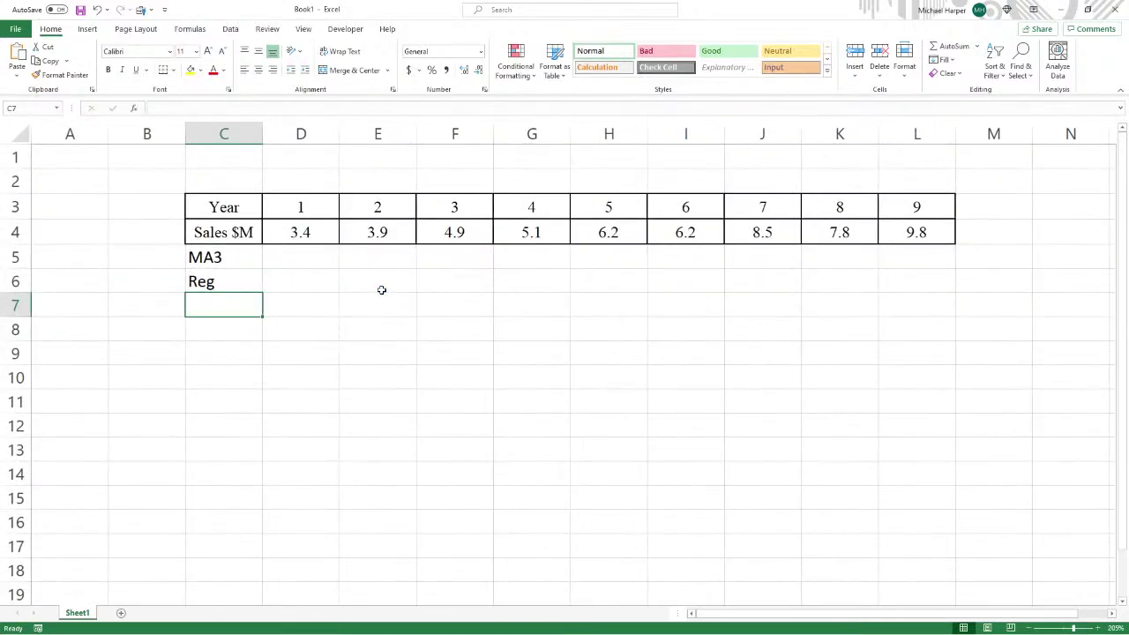
pyautogui.scroll(-1, 381, 290)
pyautogui.click(913, 192)
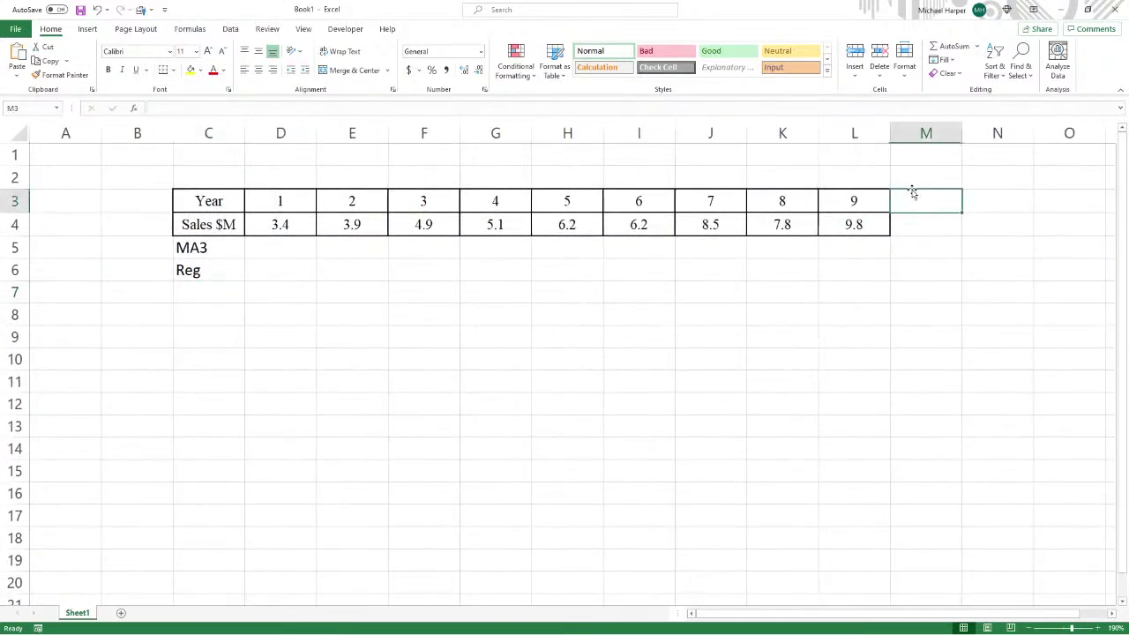
pyautogui.write('10')
pyautogui.press('Return')
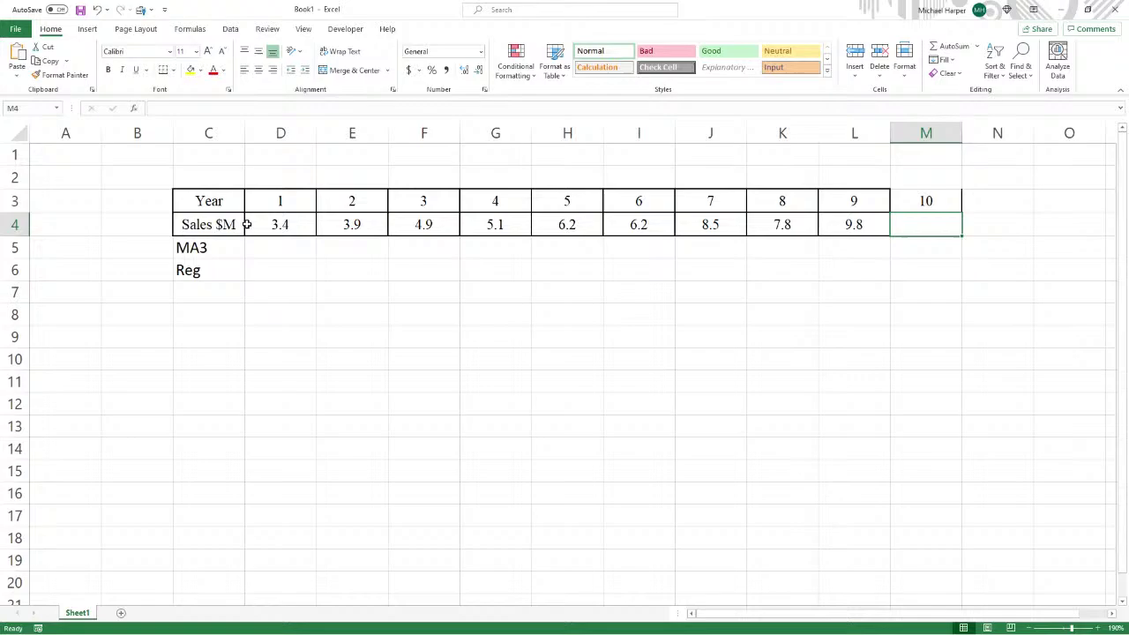
# Enter =AVERAGE(D4:F4) in G5 and fill it across to M5.
pyautogui.click(496, 246)
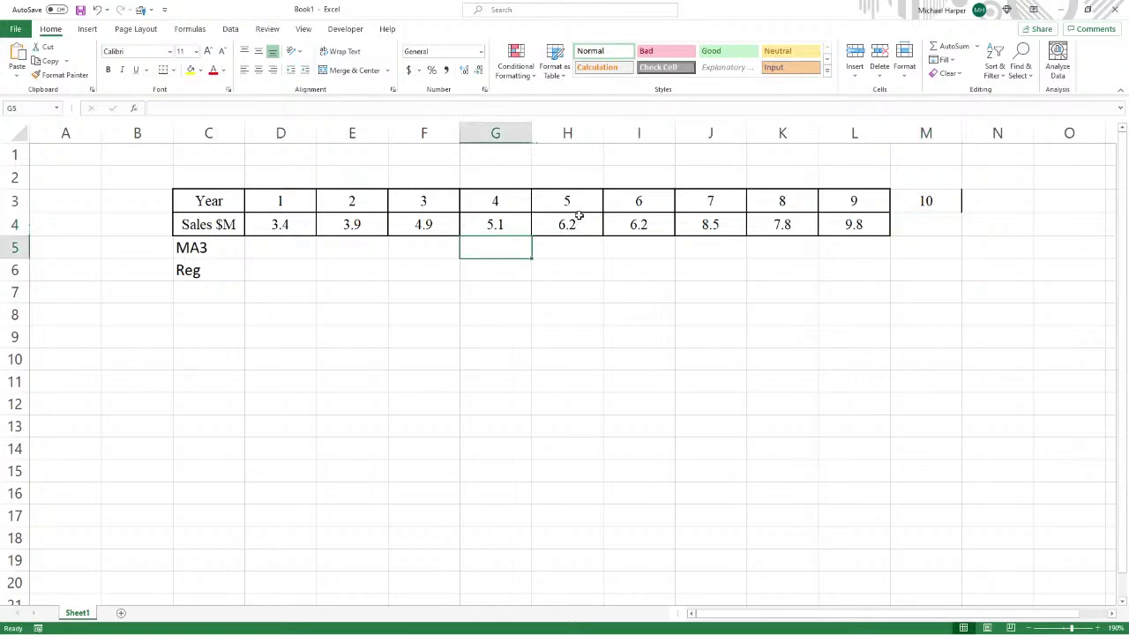
pyautogui.write('=')
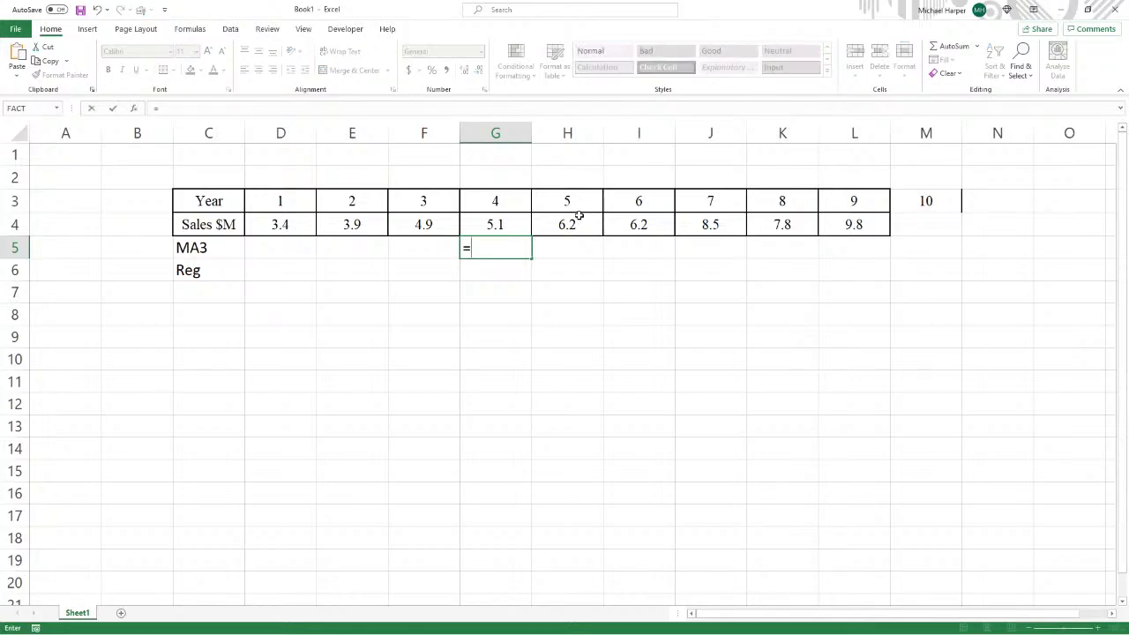
pyautogui.write('avera')
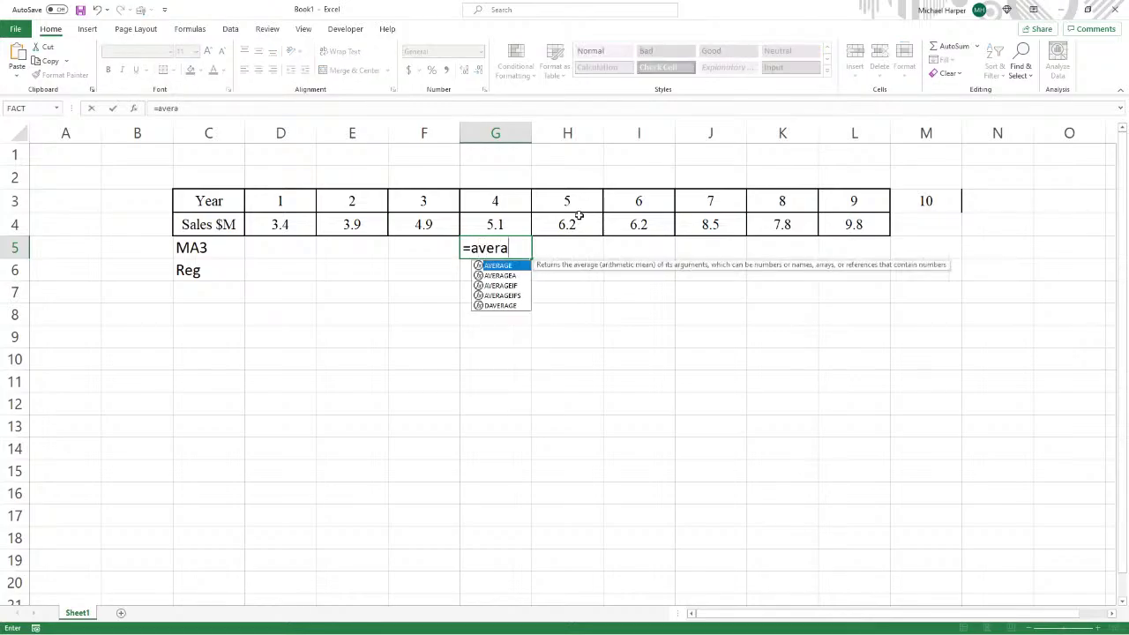
pyautogui.write('ge(')
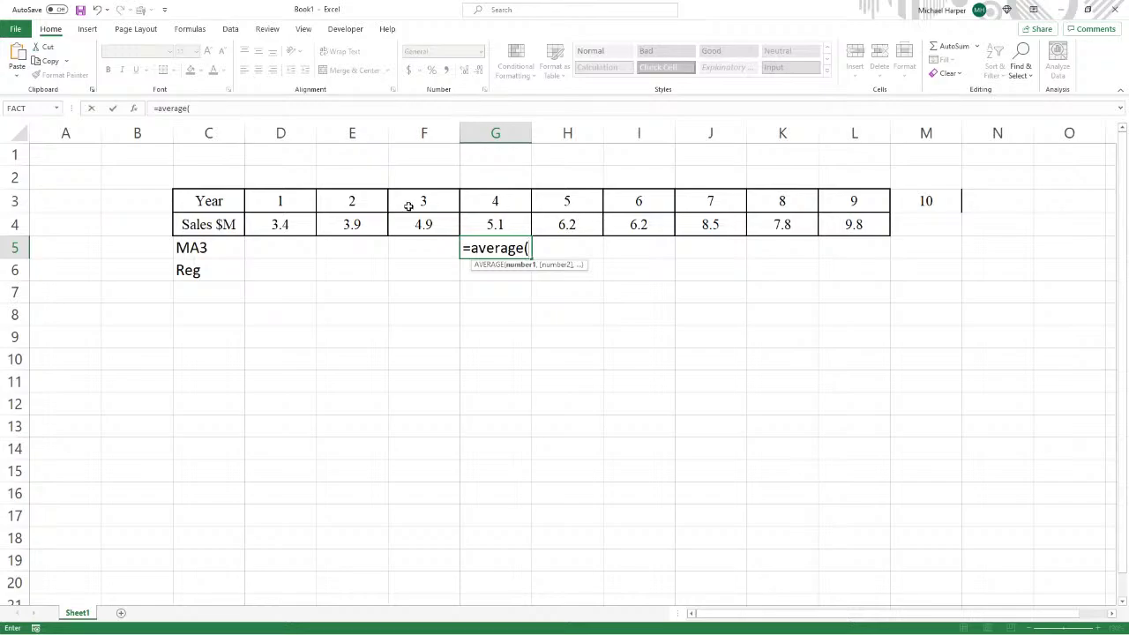
pyautogui.moveTo(282, 226); pyautogui.dragTo(413, 226)
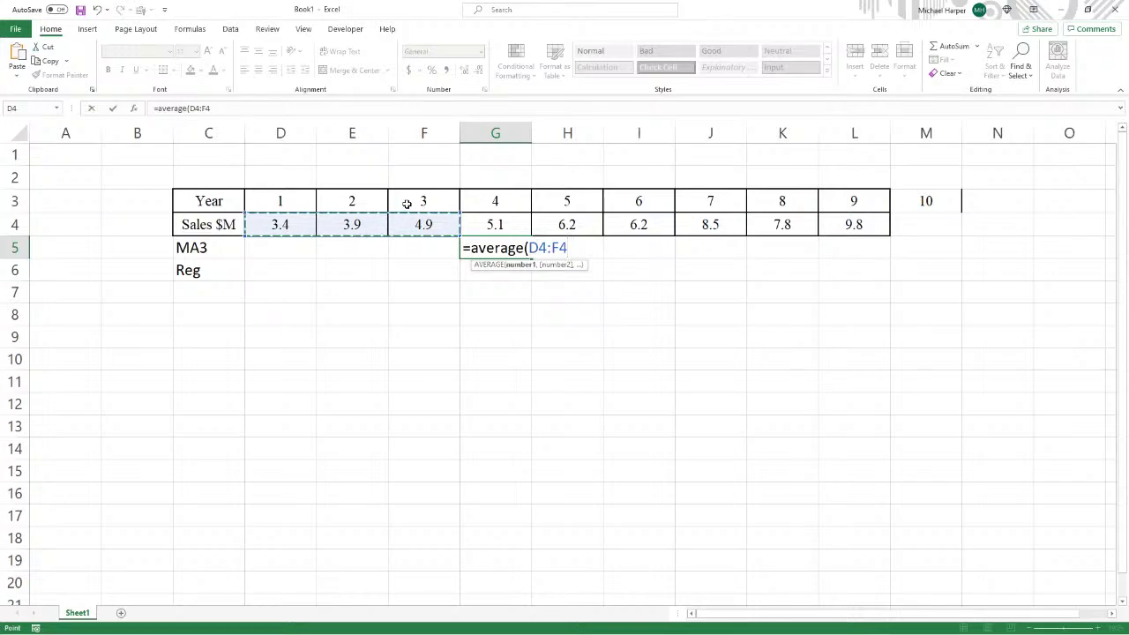
pyautogui.press('Return')
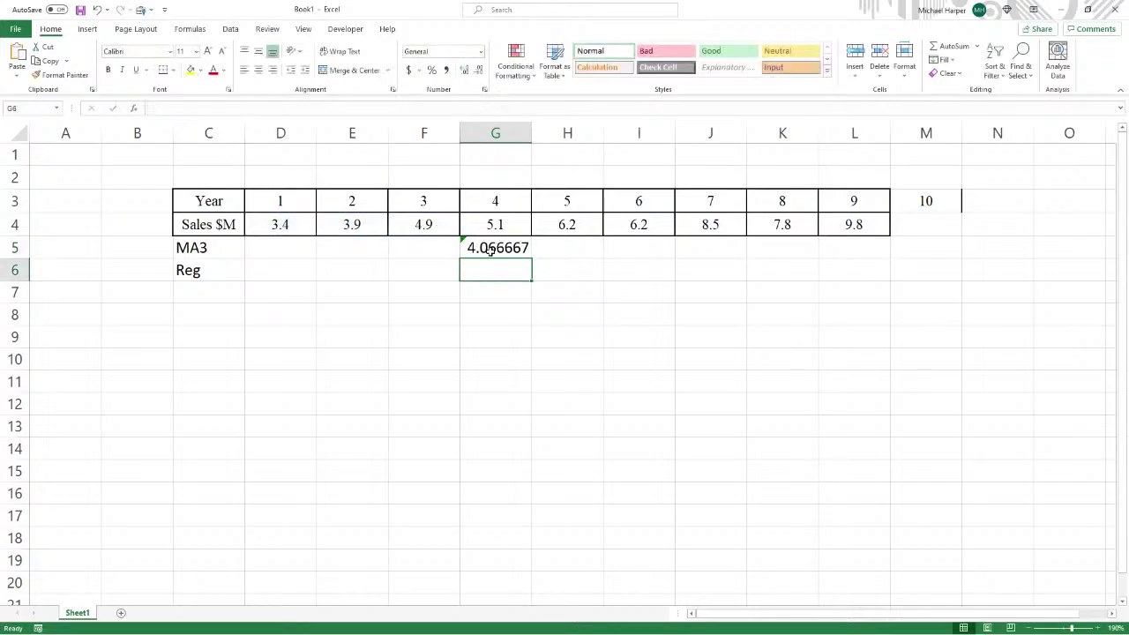
pyautogui.click(494, 249)
pyautogui.moveTo(531, 260); pyautogui.dragTo(940, 251)
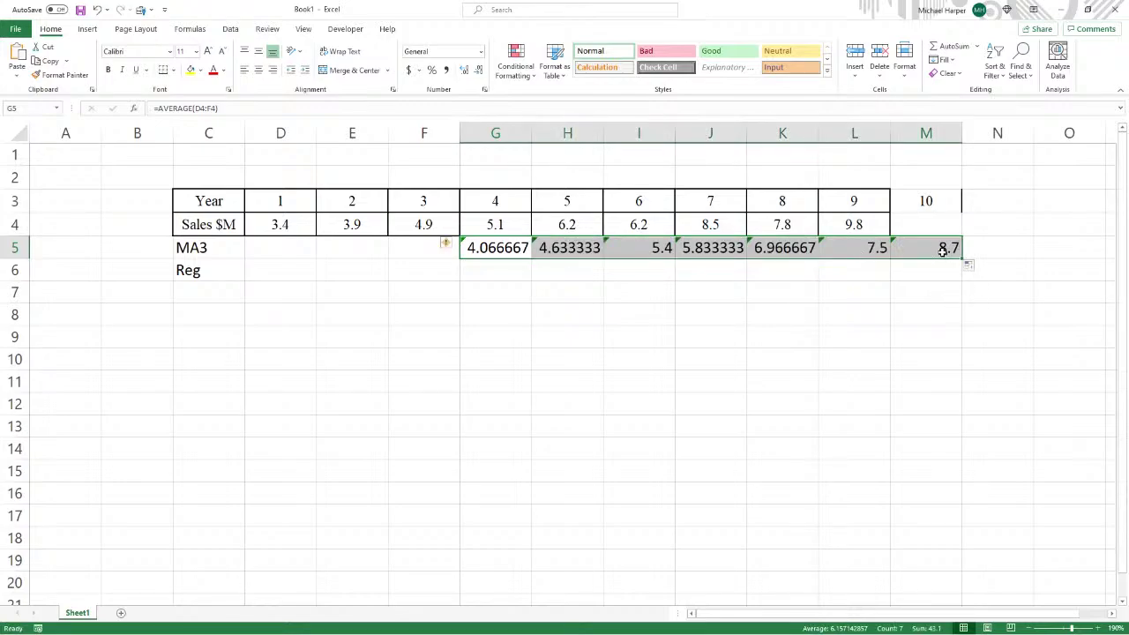
# Enter =INTERCEPT(D4:L4,D3:L3)+SLOPE(D4:L4,D3:L3)*D3 in D6.
pyautogui.click(277, 271)
pyautogui.write('=')
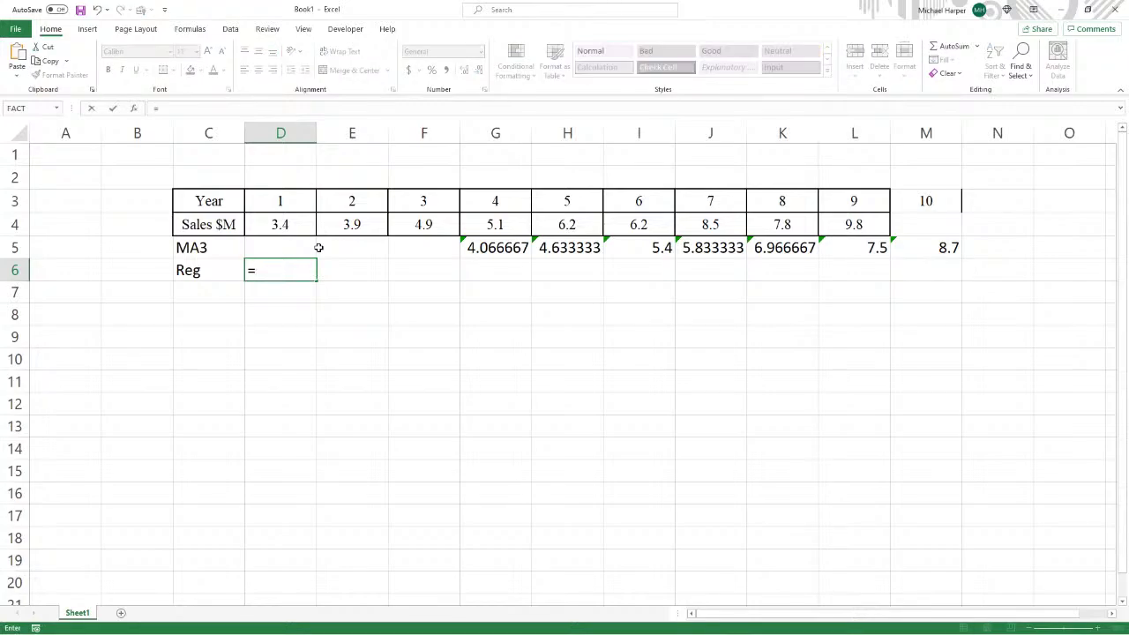
pyautogui.write('intercept')
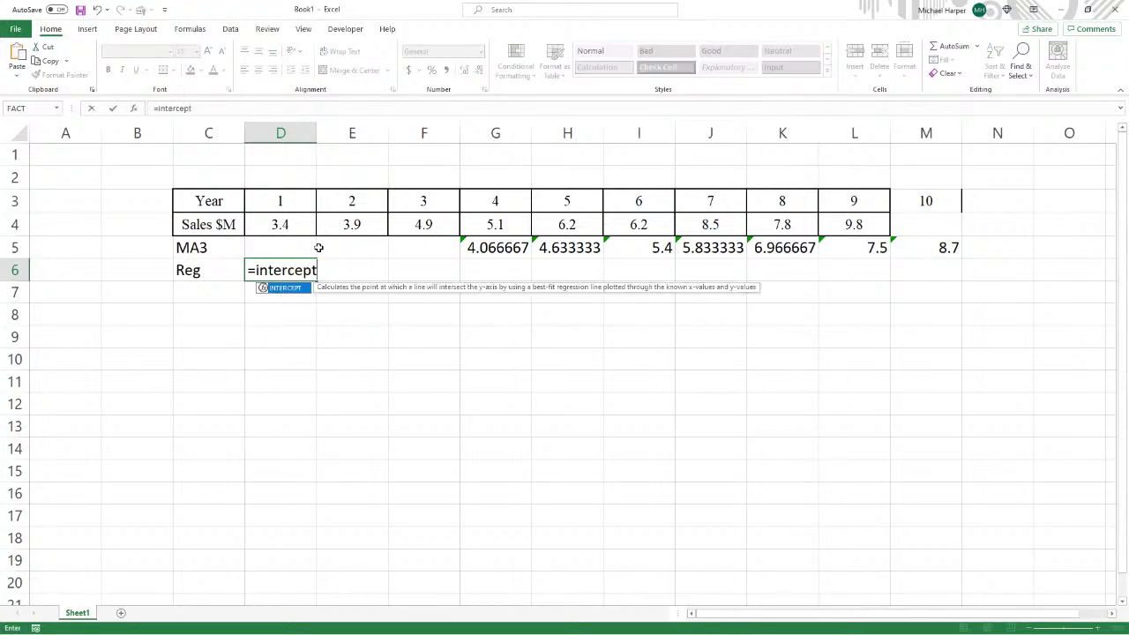
pyautogui.write('(')
pyautogui.moveTo(277, 225); pyautogui.dragTo(845, 225)
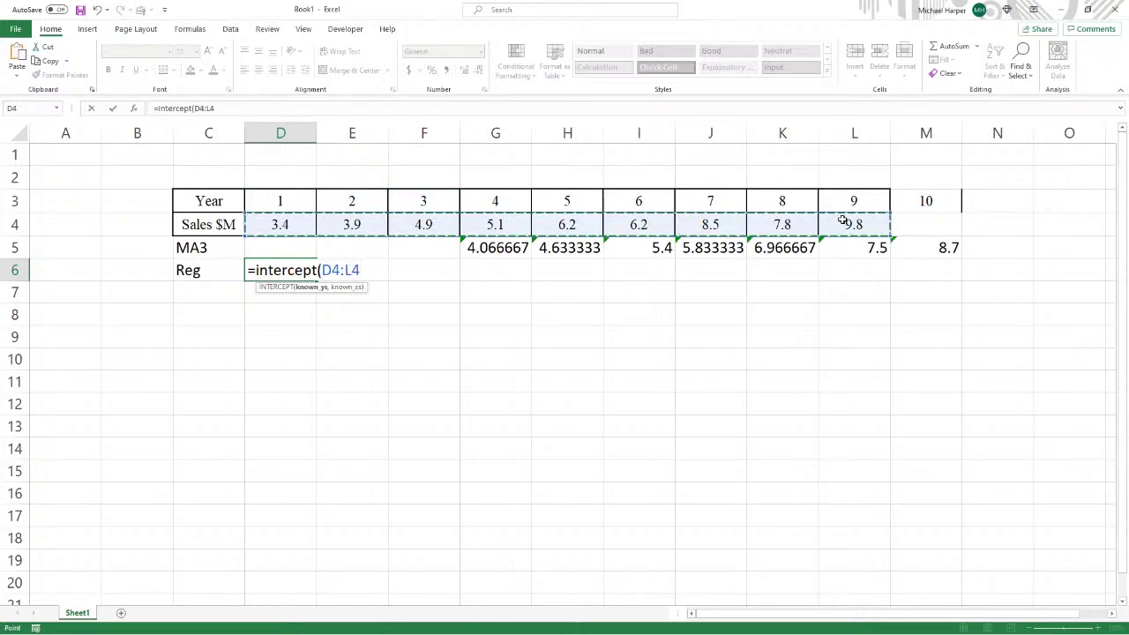
pyautogui.write(',')
pyautogui.moveTo(282, 197); pyautogui.dragTo(850, 196)
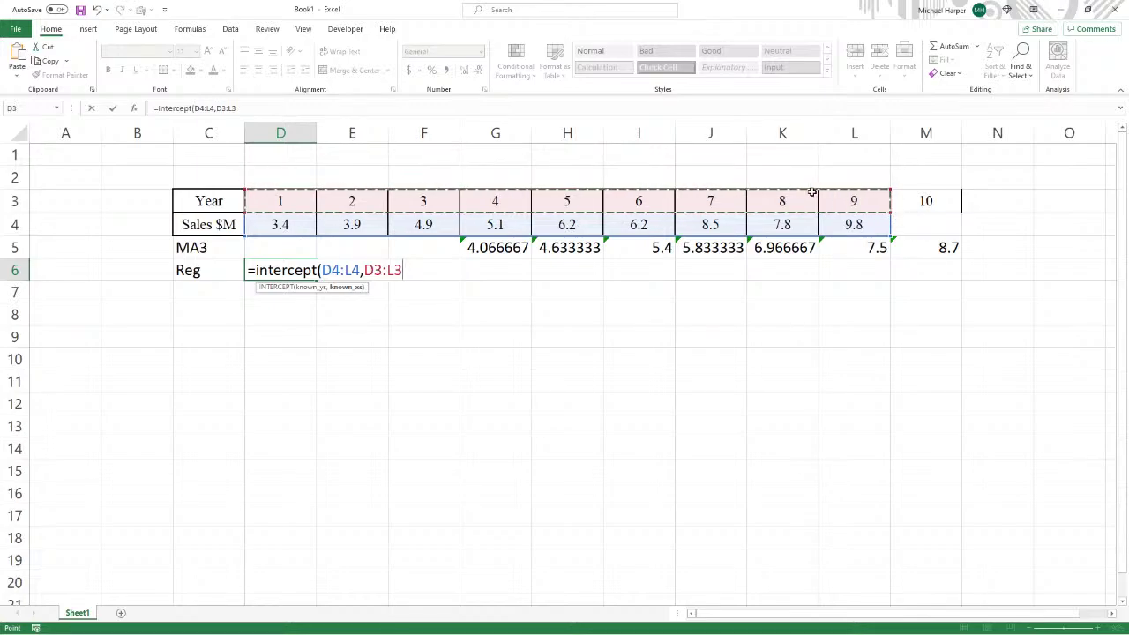
pyautogui.write(')+sl')
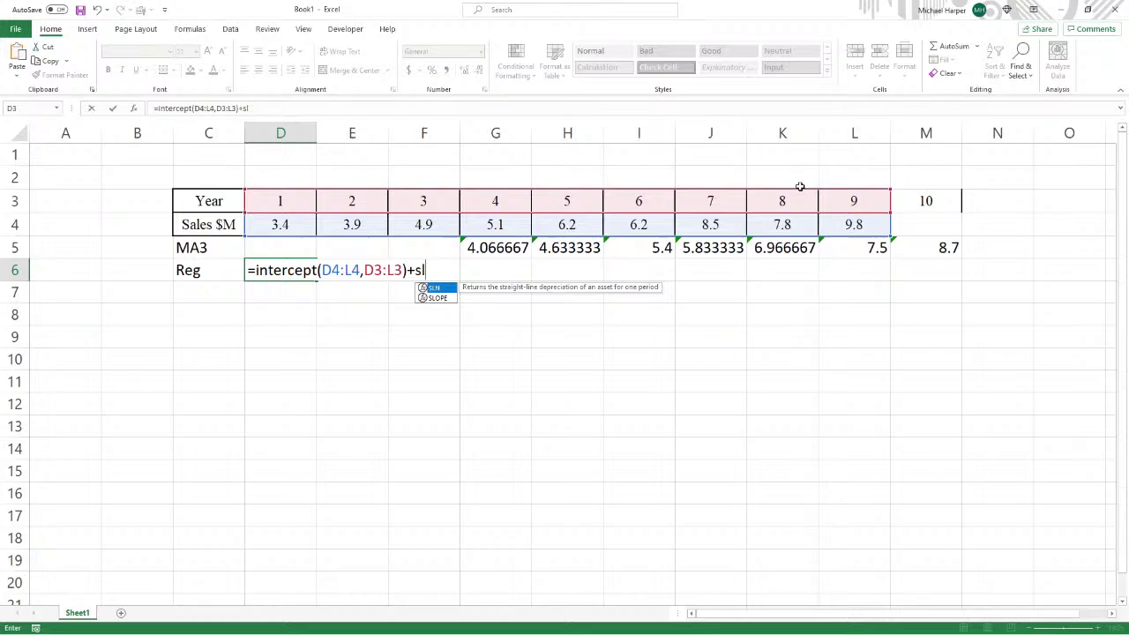
pyautogui.write('ope(')
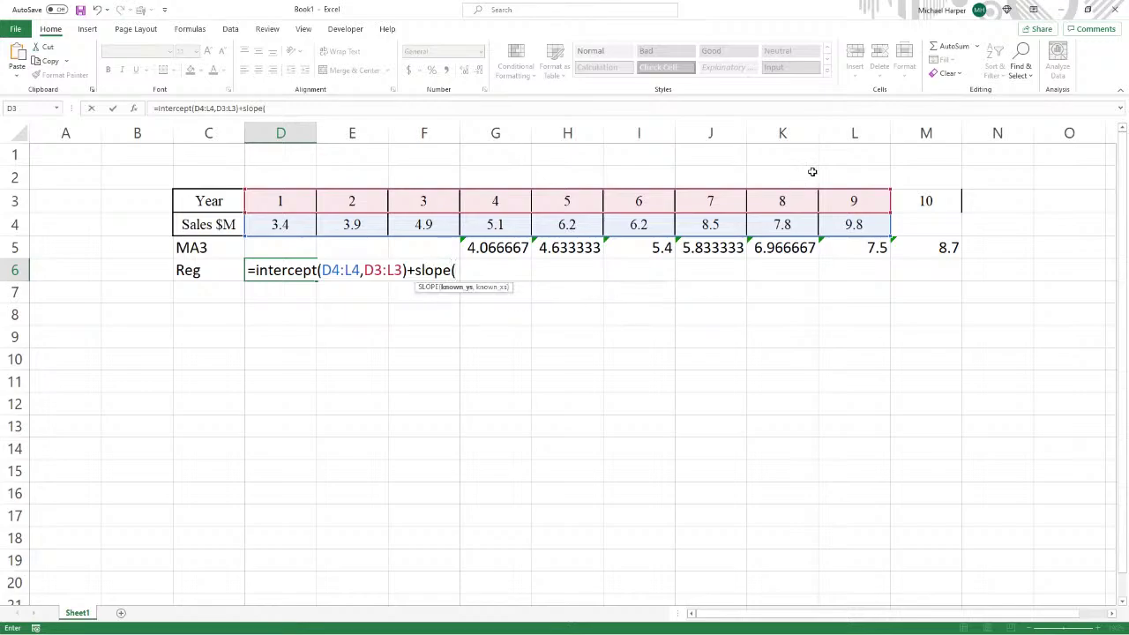
pyautogui.click(296, 224)
pyautogui.moveTo(296, 224); pyautogui.dragTo(844, 221)
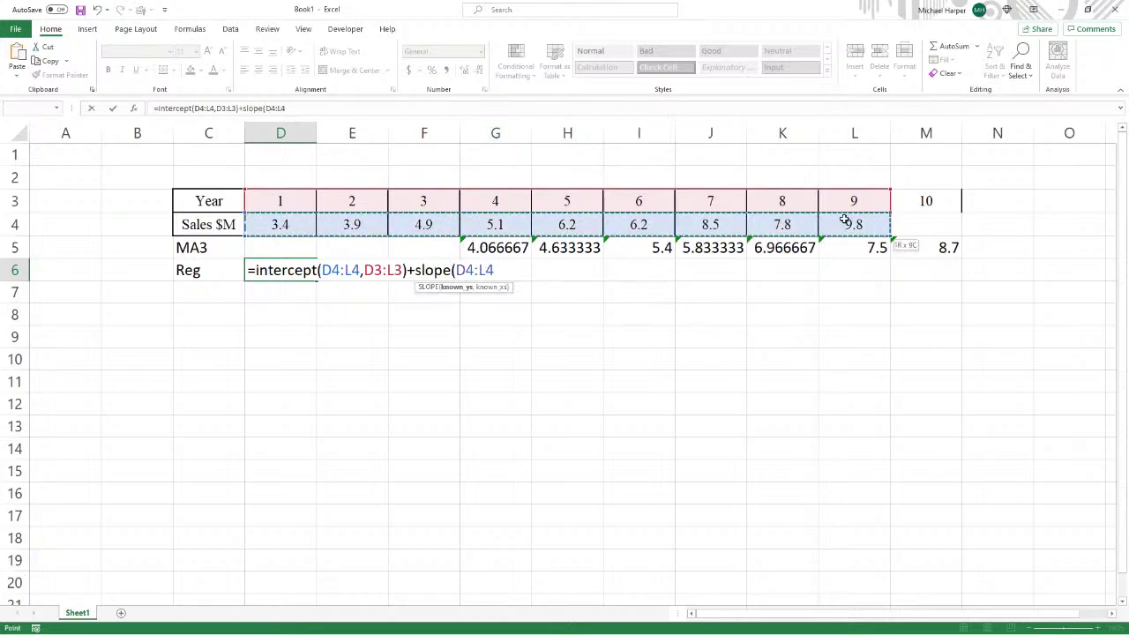
pyautogui.write(',')
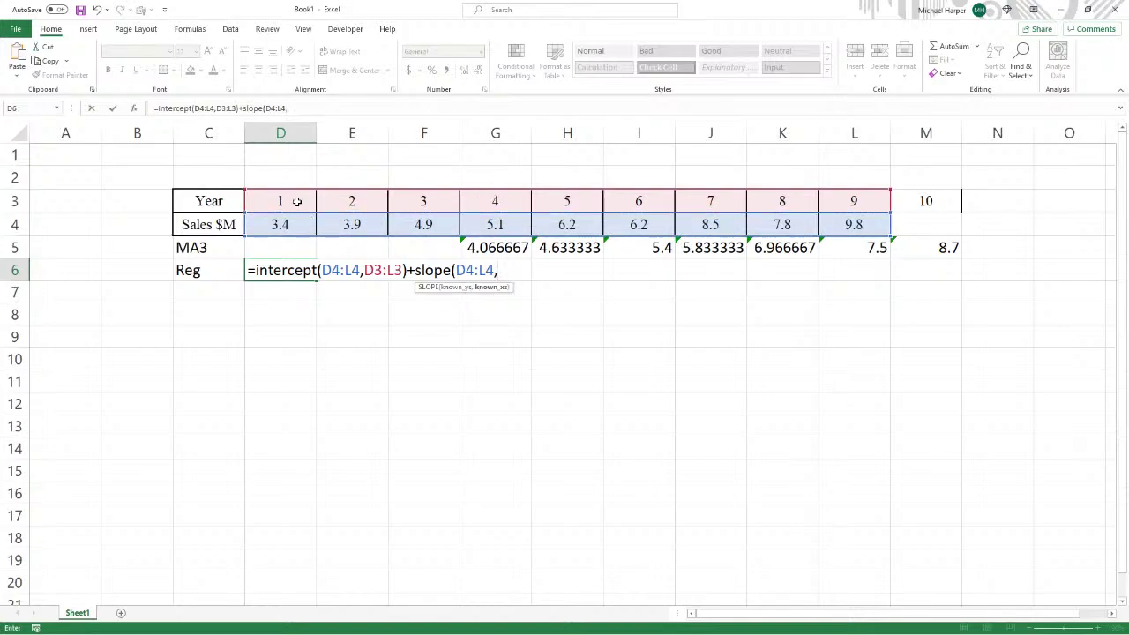
pyautogui.moveTo(303, 200); pyautogui.dragTo(846, 194)
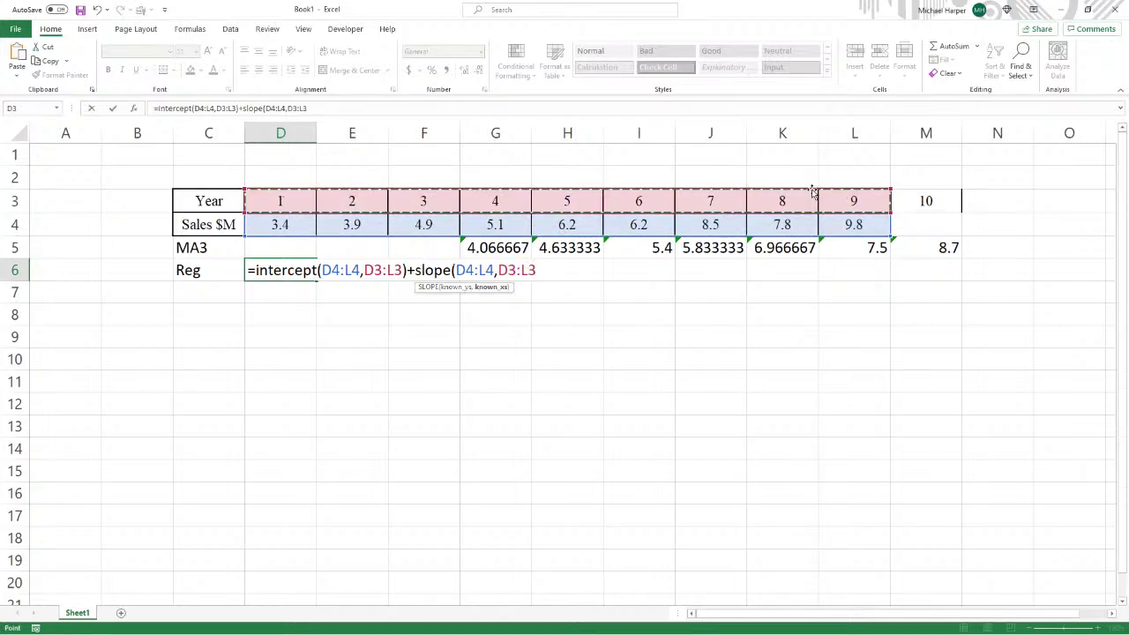
pyautogui.write(')*')
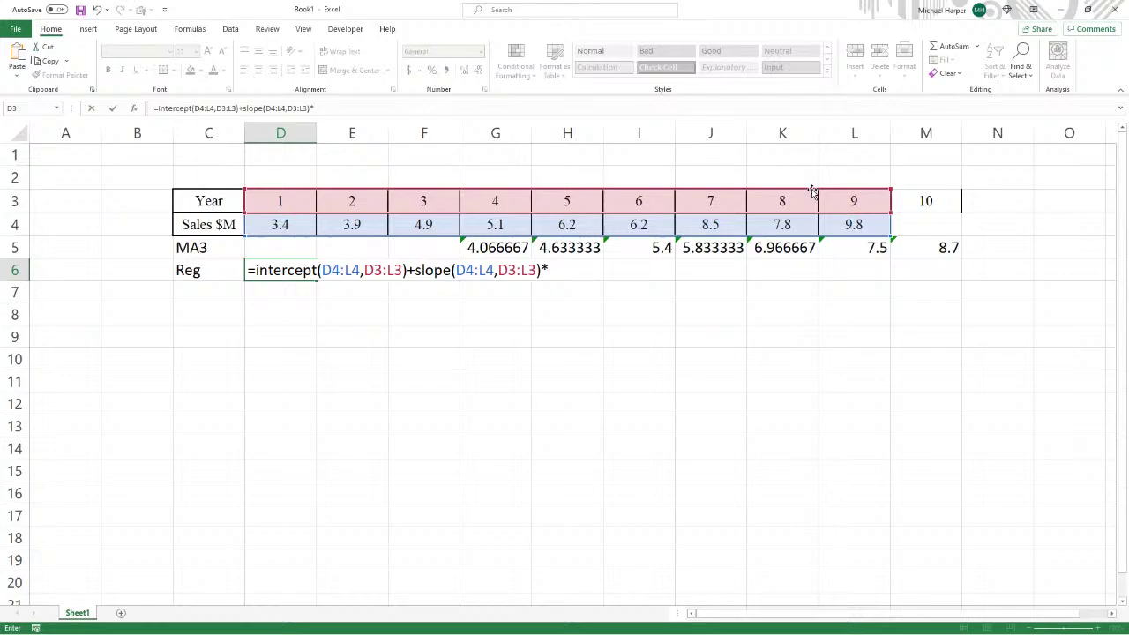
pyautogui.click(285, 201)
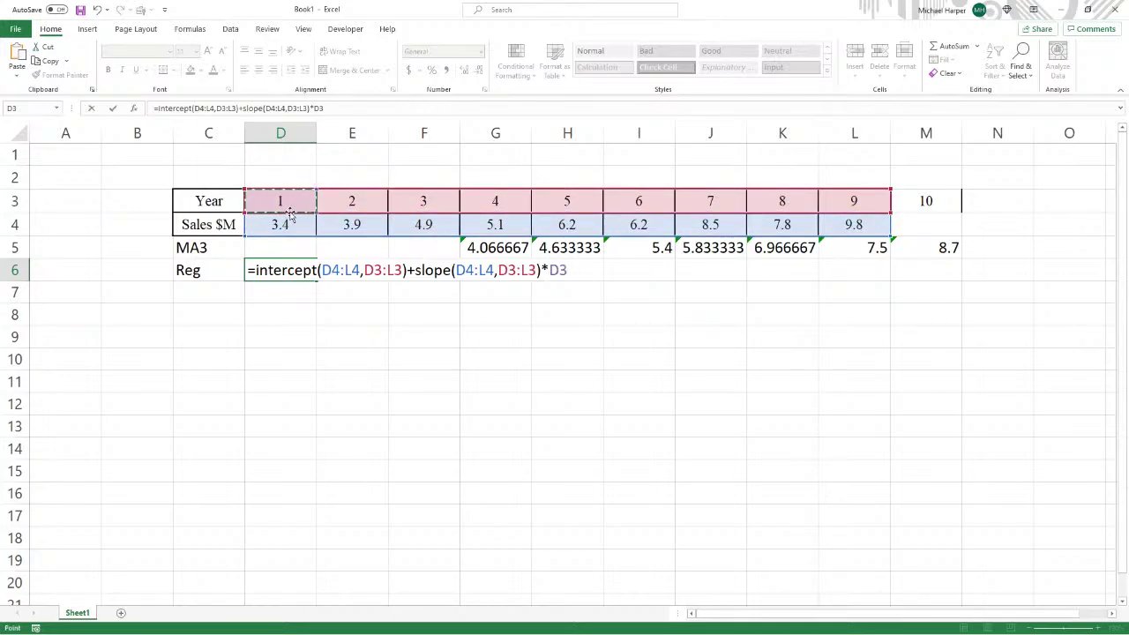
pyautogui.press('Return')
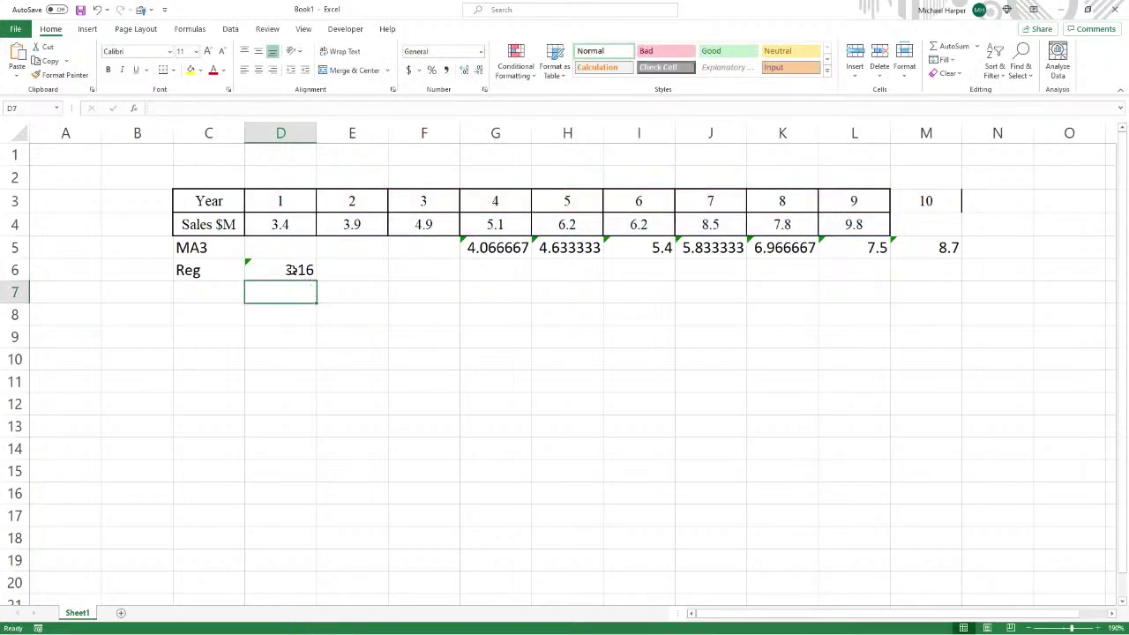
# Make both INTERCEPT and SLOPE range pairs absolute ($D$4:$L$4, $D$3:$L$3) in D6.
pyautogui.click(297, 270)
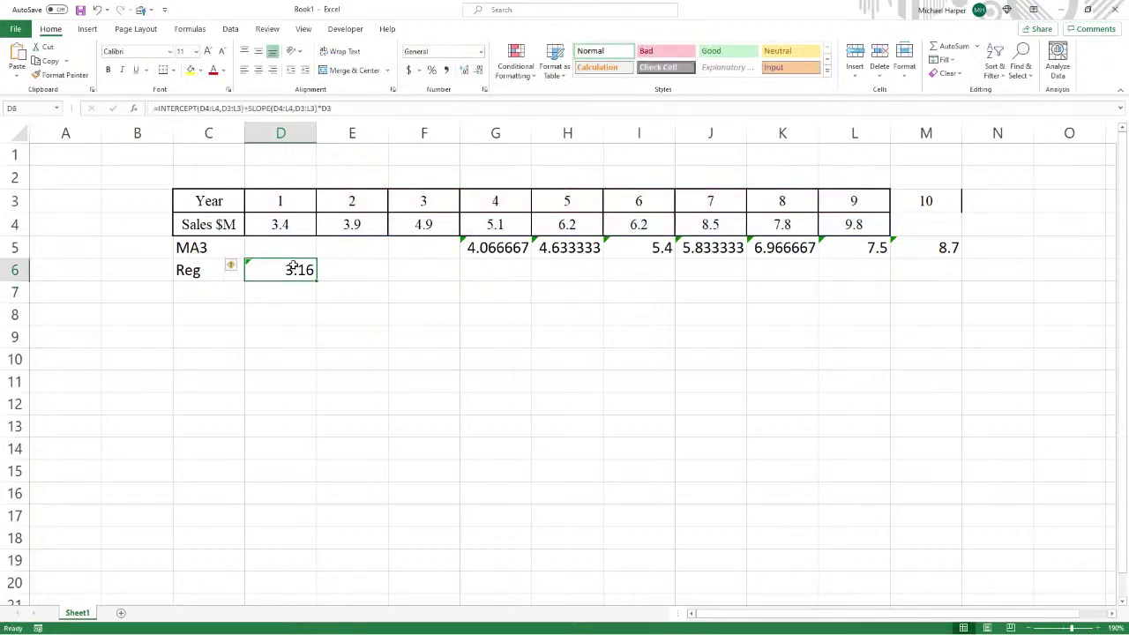
pyautogui.click(339, 108)
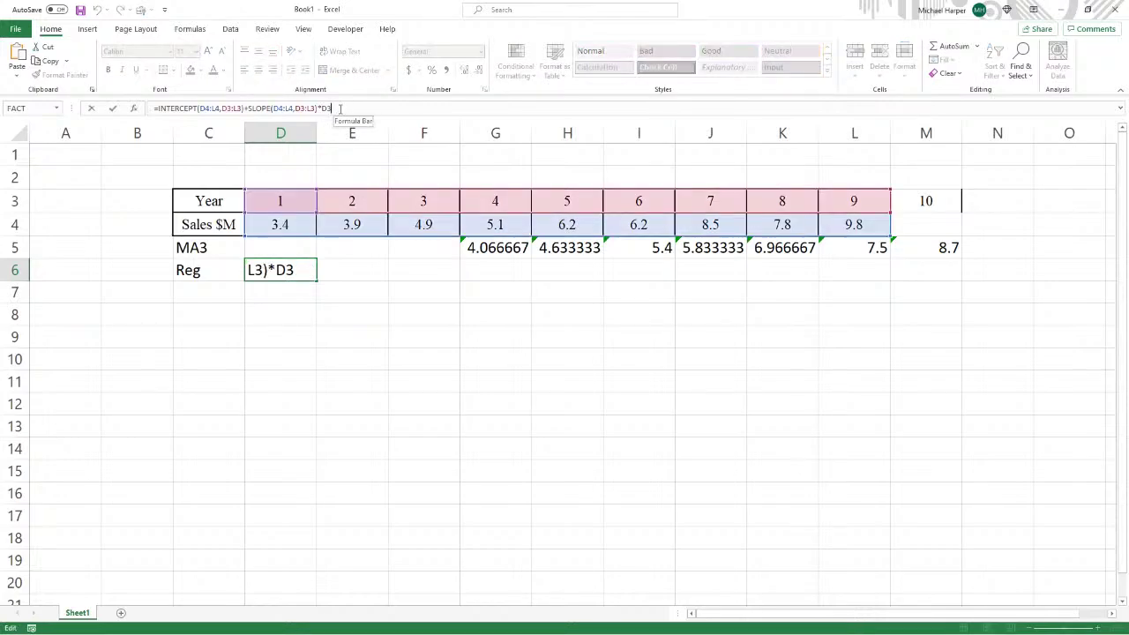
pyautogui.click(298, 271)
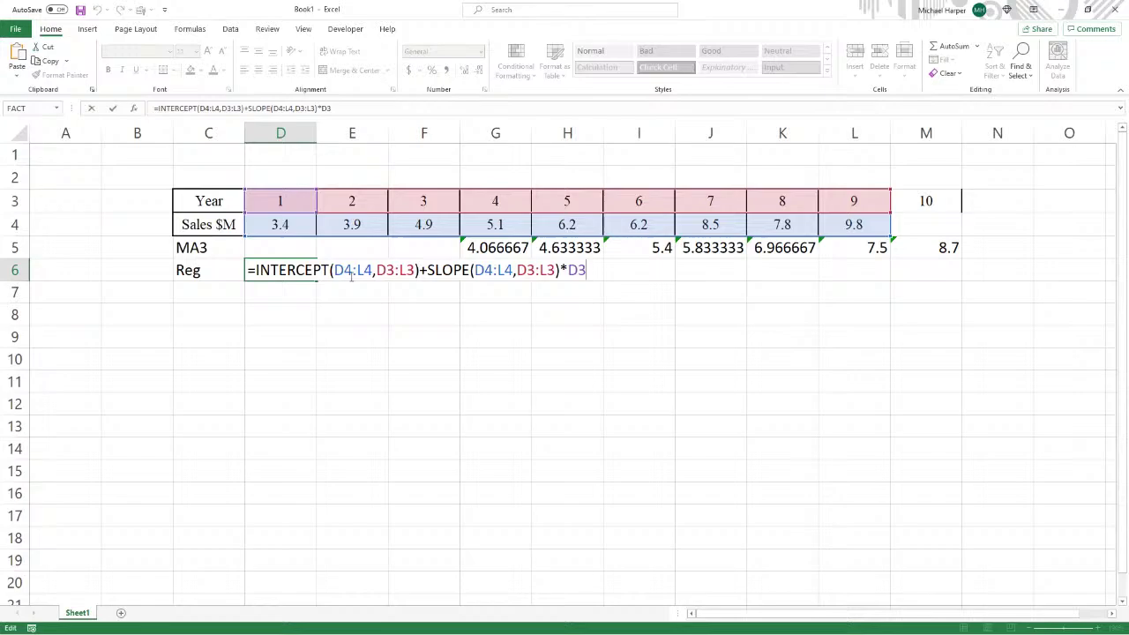
pyautogui.moveTo(336, 270); pyautogui.dragTo(422, 270)
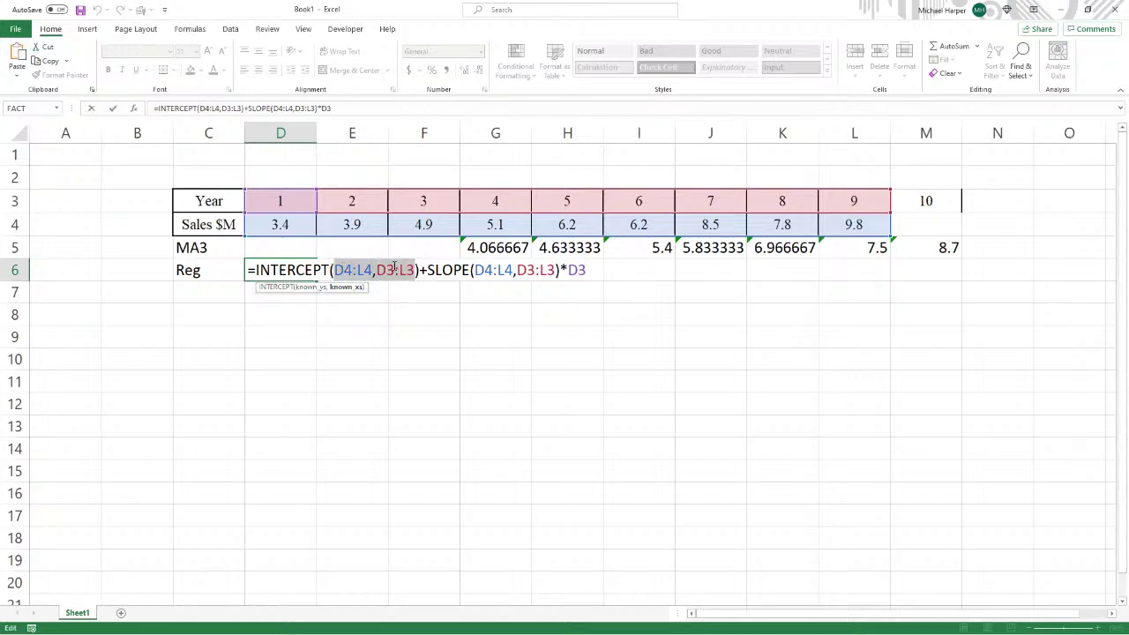
pyautogui.press('F4')
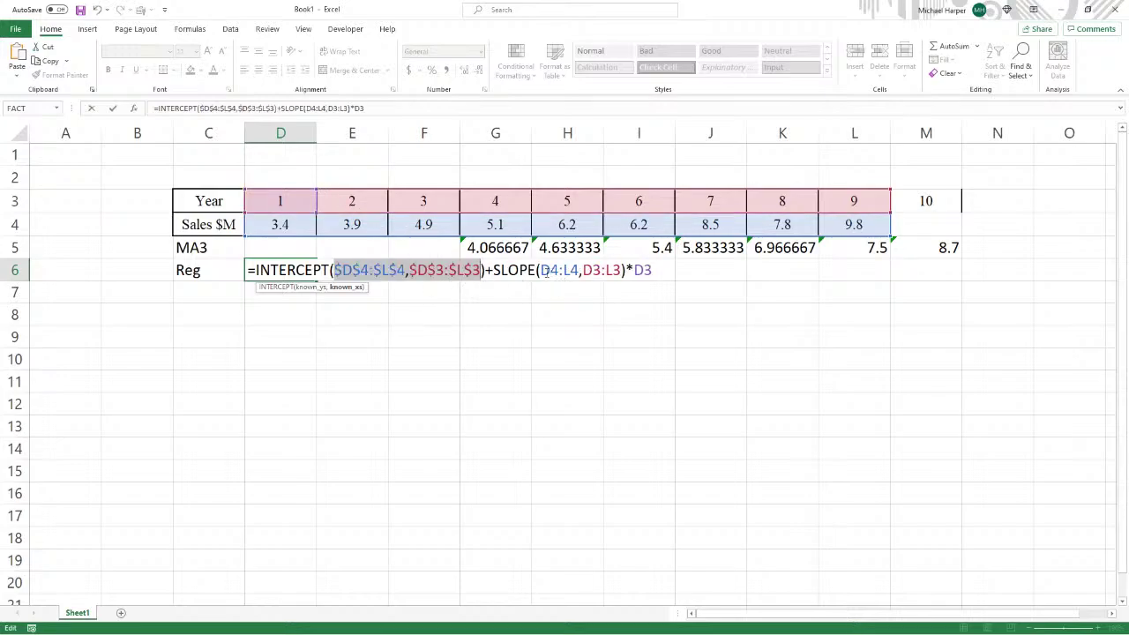
pyautogui.moveTo(542, 270); pyautogui.dragTo(624, 270)
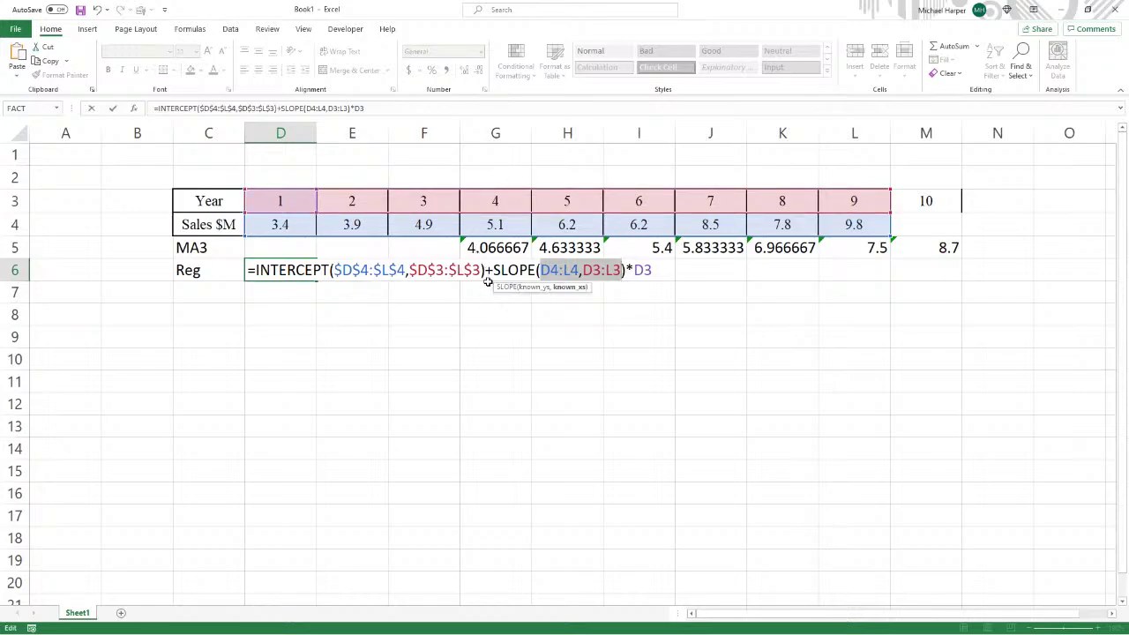
pyautogui.press('F4')
pyautogui.press('Return')
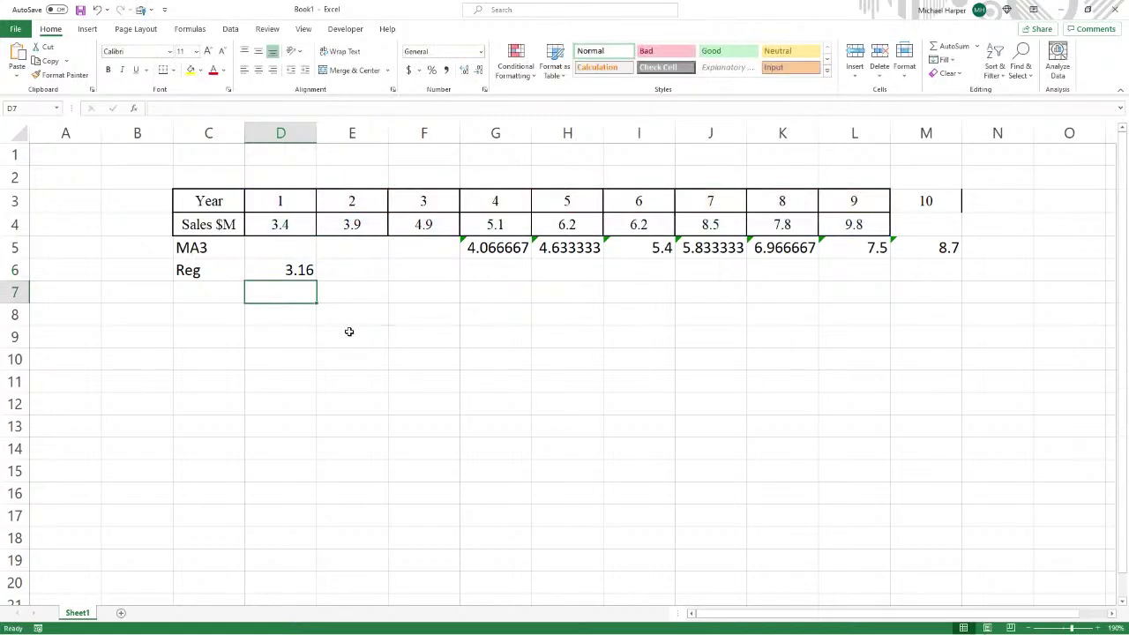
pyautogui.click(296, 270)
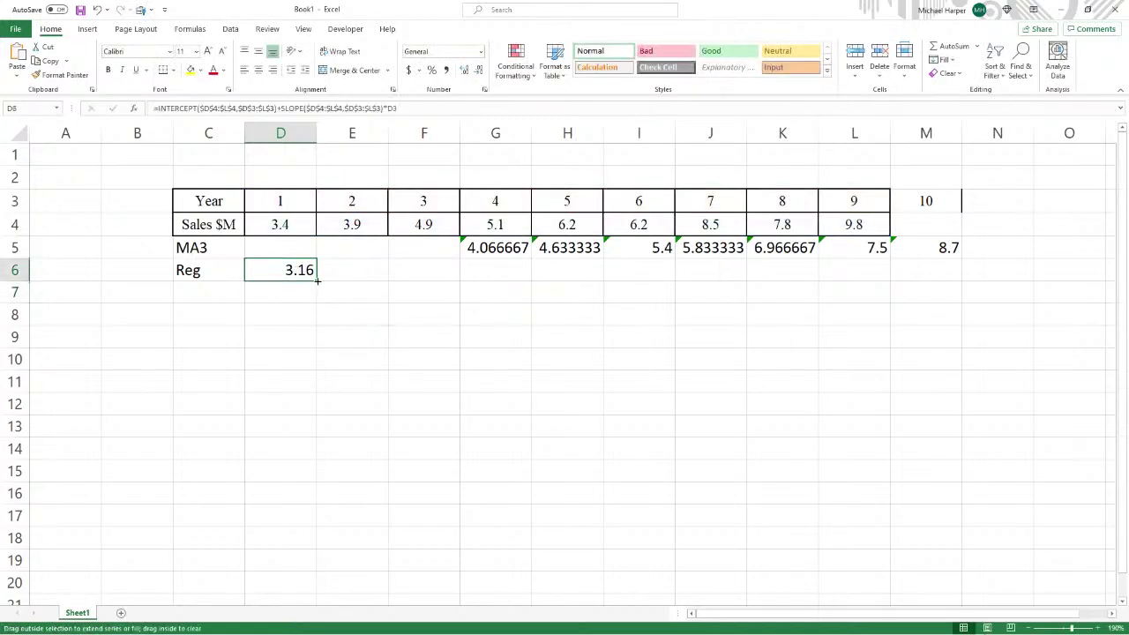
# Fill the regression formula across D6:M6, giving values from 3.16 to 10.
pyautogui.moveTo(317, 281); pyautogui.dragTo(940, 272)
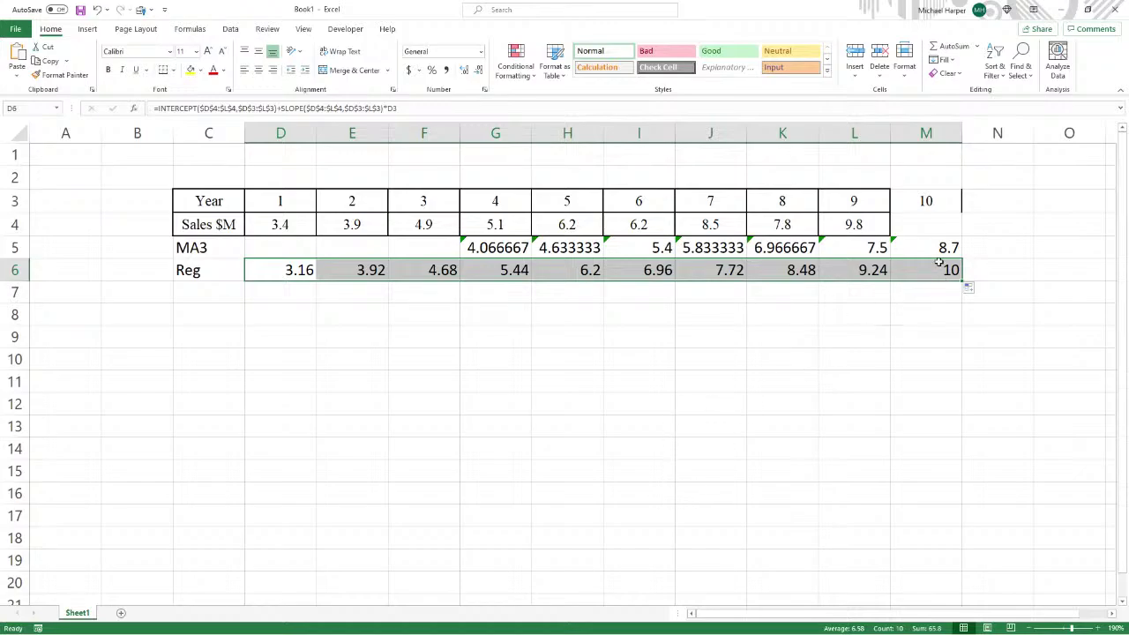
pyautogui.moveTo(831, 11); pyautogui.dragTo(533, 45)
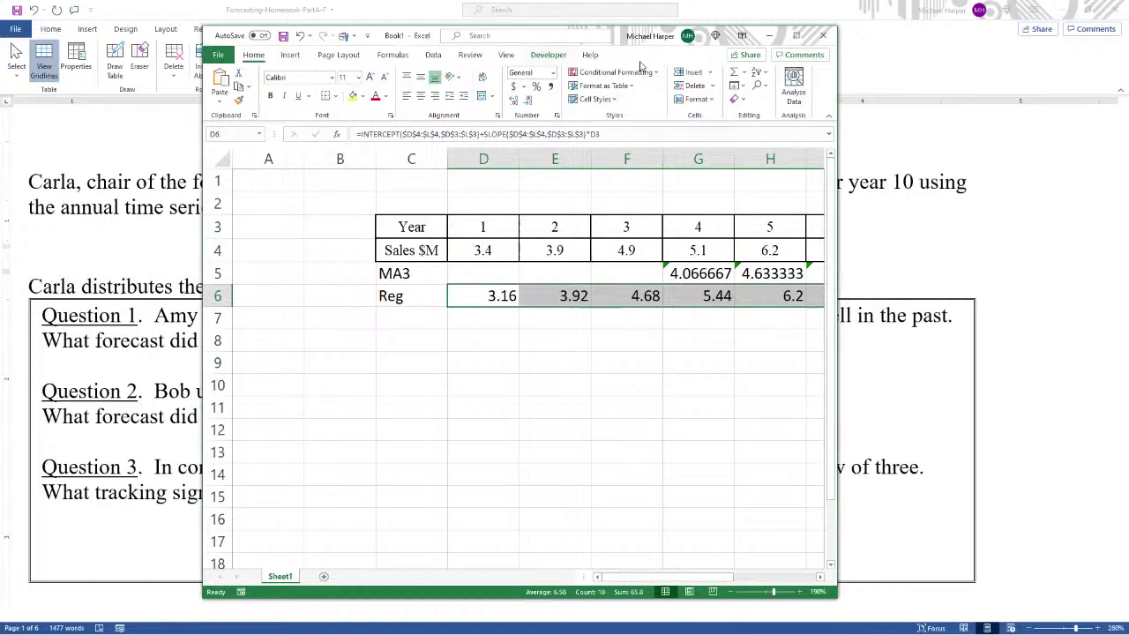
pyautogui.click(796, 37)
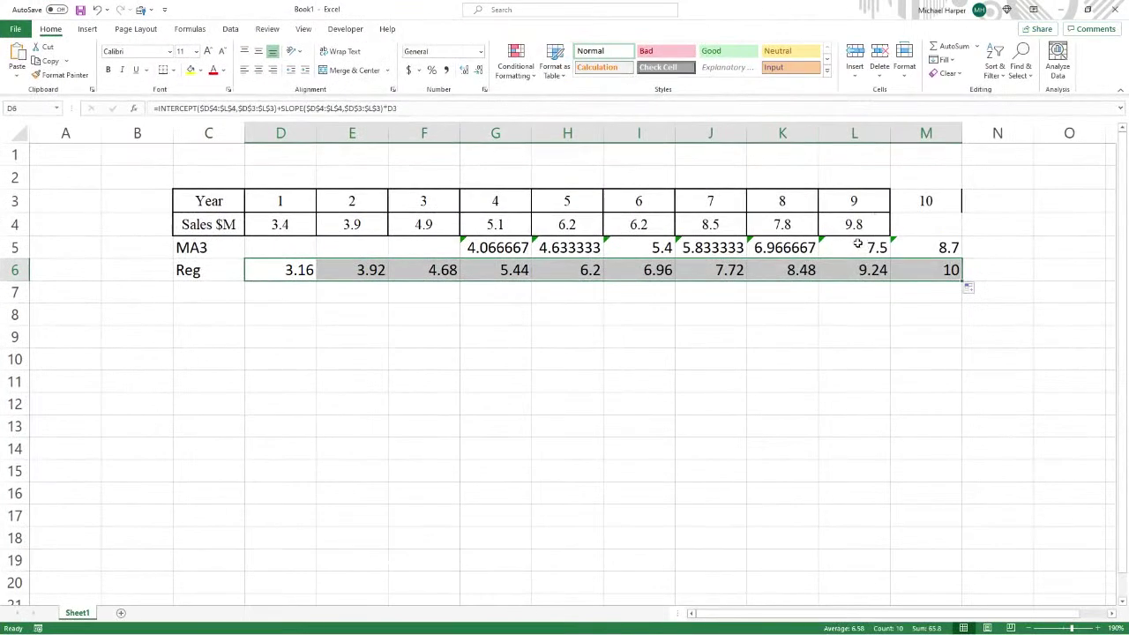
# Put a thick outside border around the years 7–9 block J2:L6.
pyautogui.moveTo(718, 178); pyautogui.dragTo(847, 270)
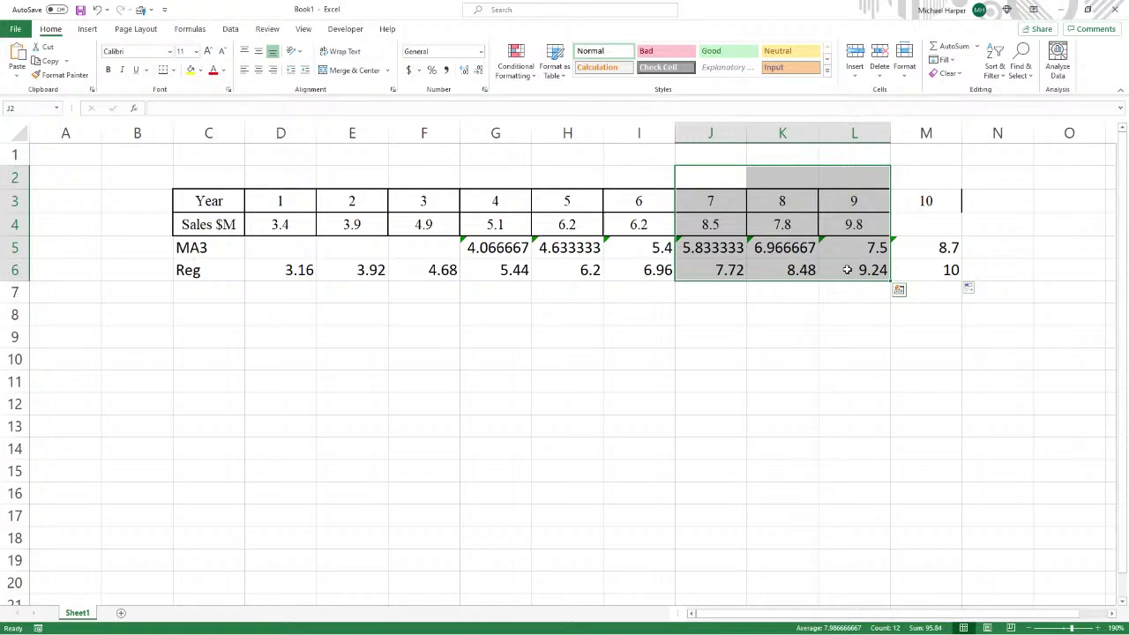
pyautogui.click(173, 69)
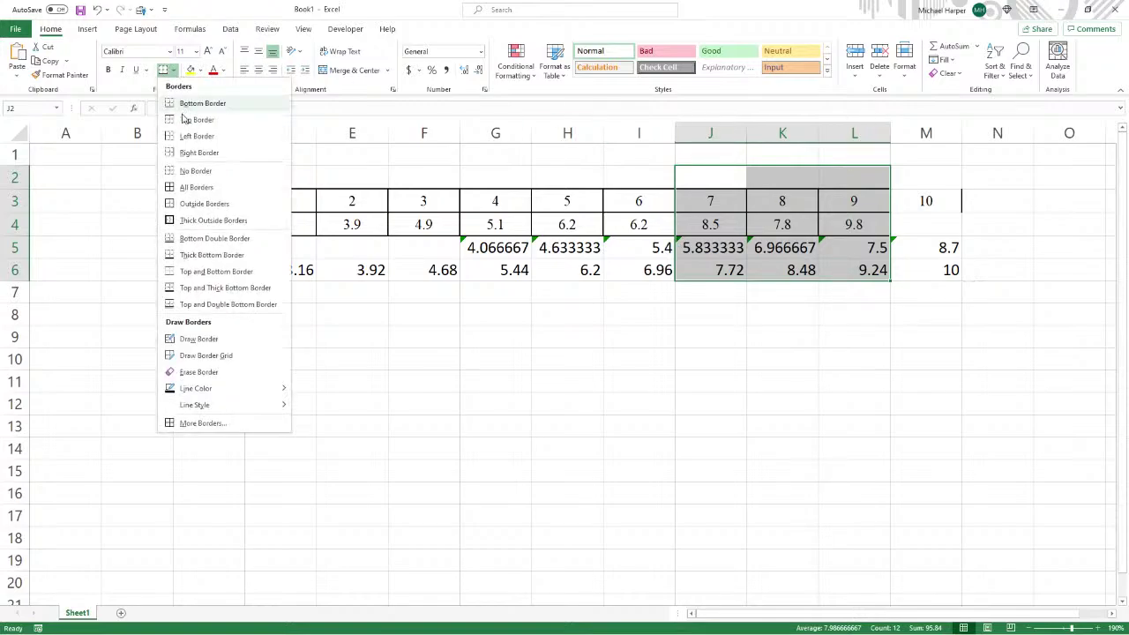
pyautogui.click(198, 222)
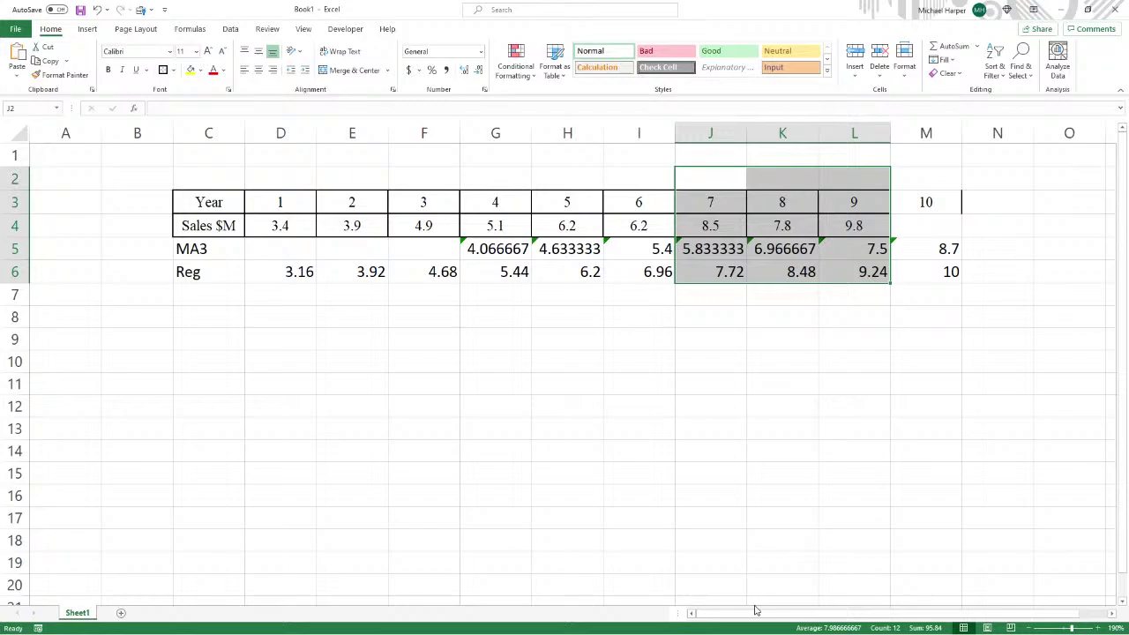
pyautogui.moveTo(750, 617); pyautogui.dragTo(756, 617)
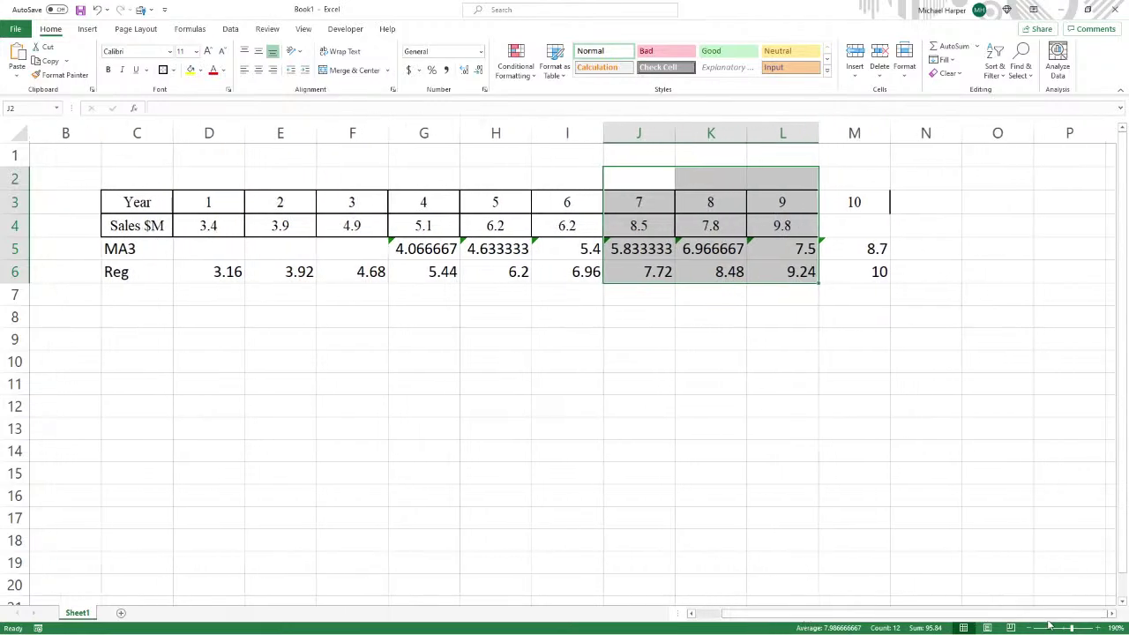
pyautogui.click(1111, 615)
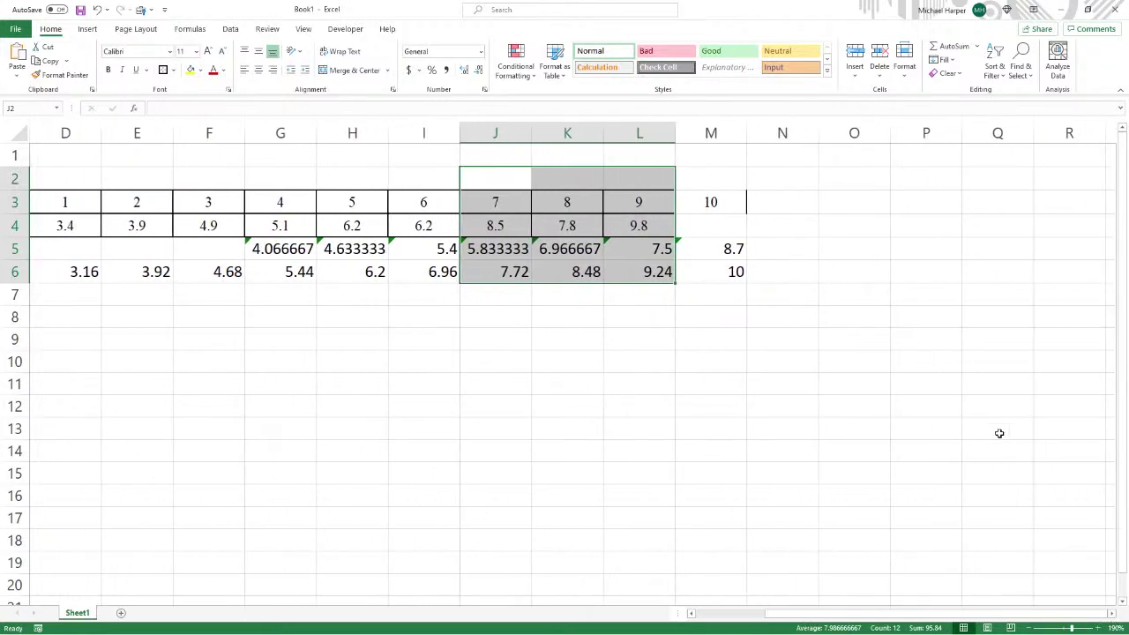
pyautogui.click(564, 449)
pyautogui.click(407, 300)
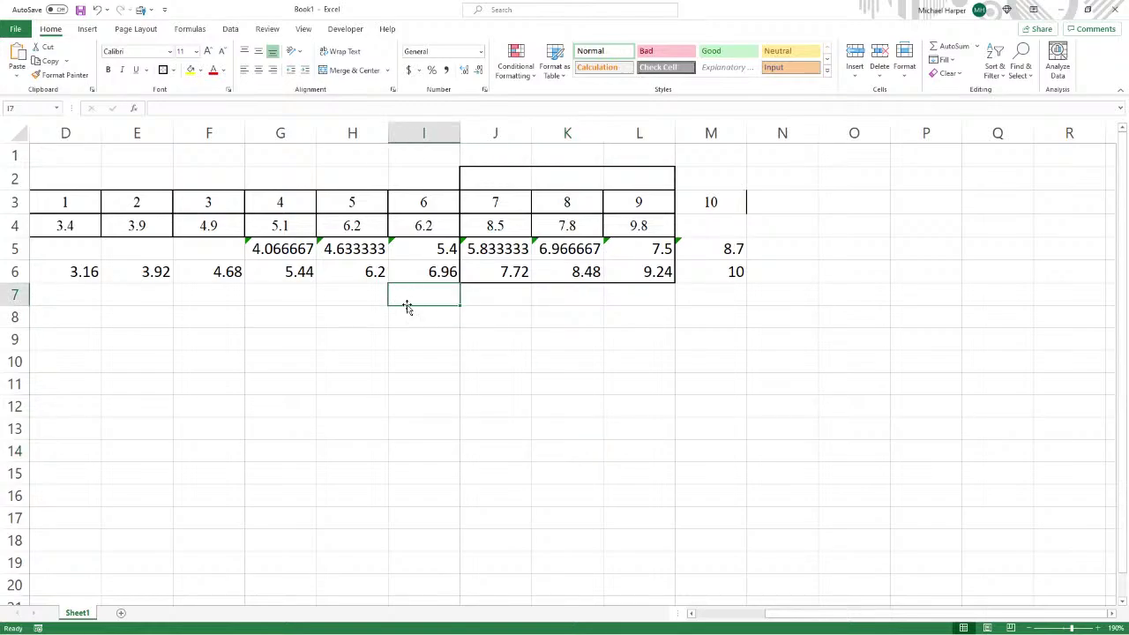
# Label I7 as D-F and I8 as |D-F|.
pyautogui.write('D-F')
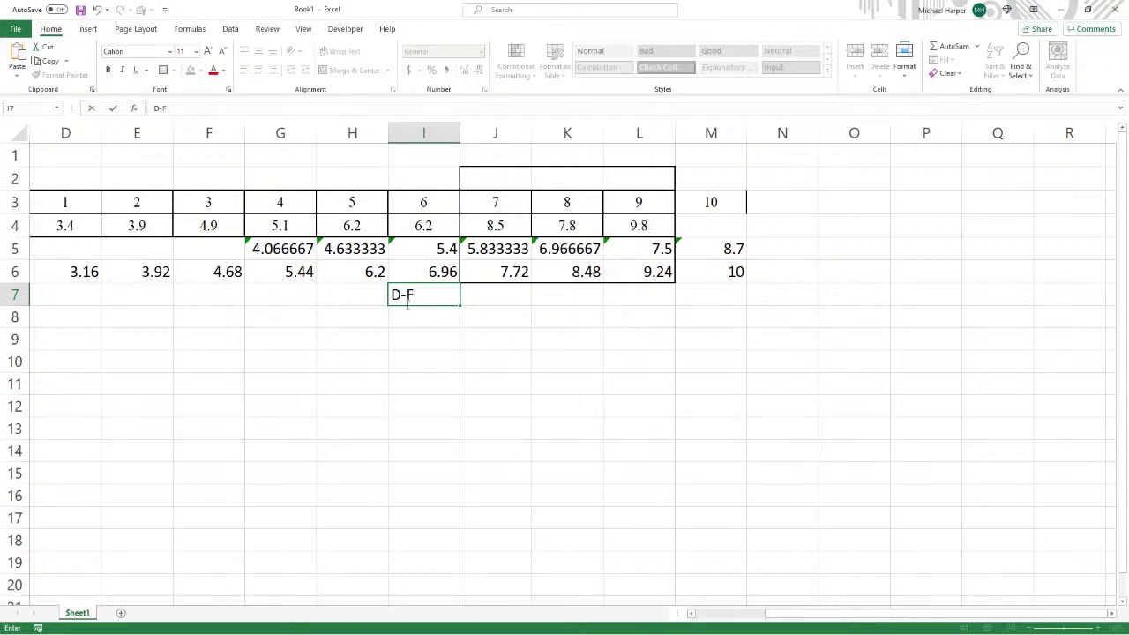
pyautogui.press('Return')
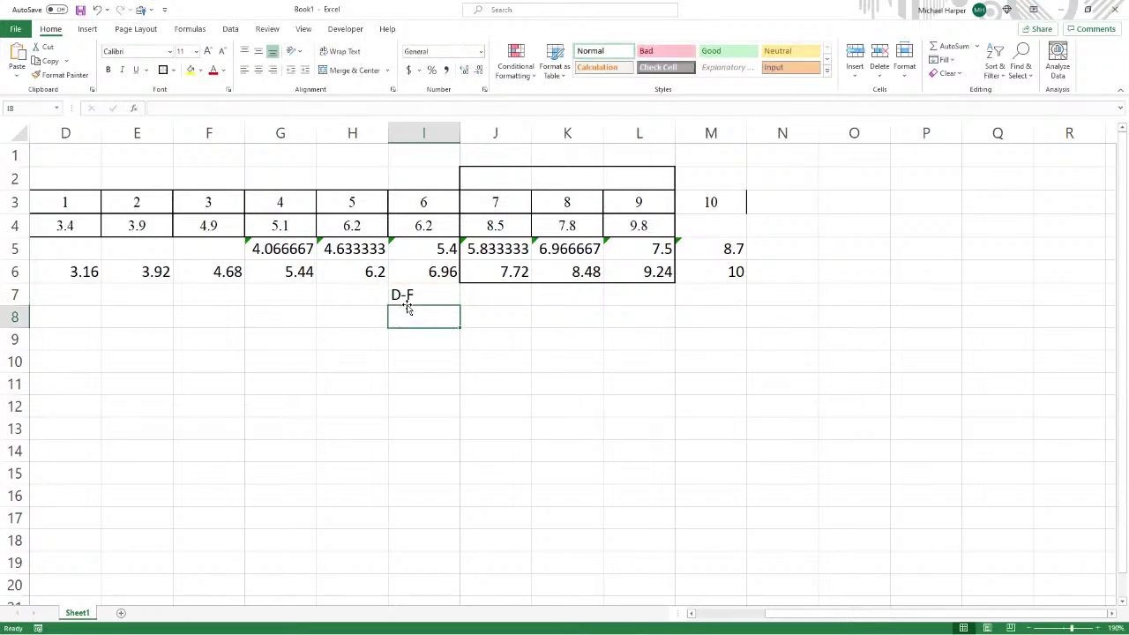
pyautogui.write('I')
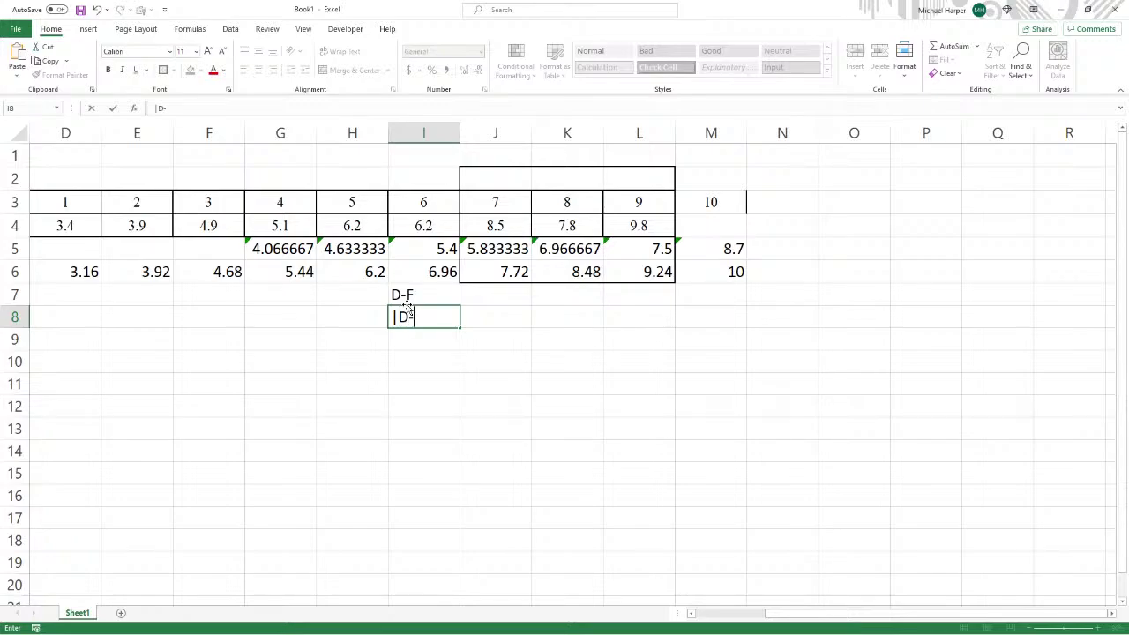
pyautogui.write('D-F|')
pyautogui.press('Return')
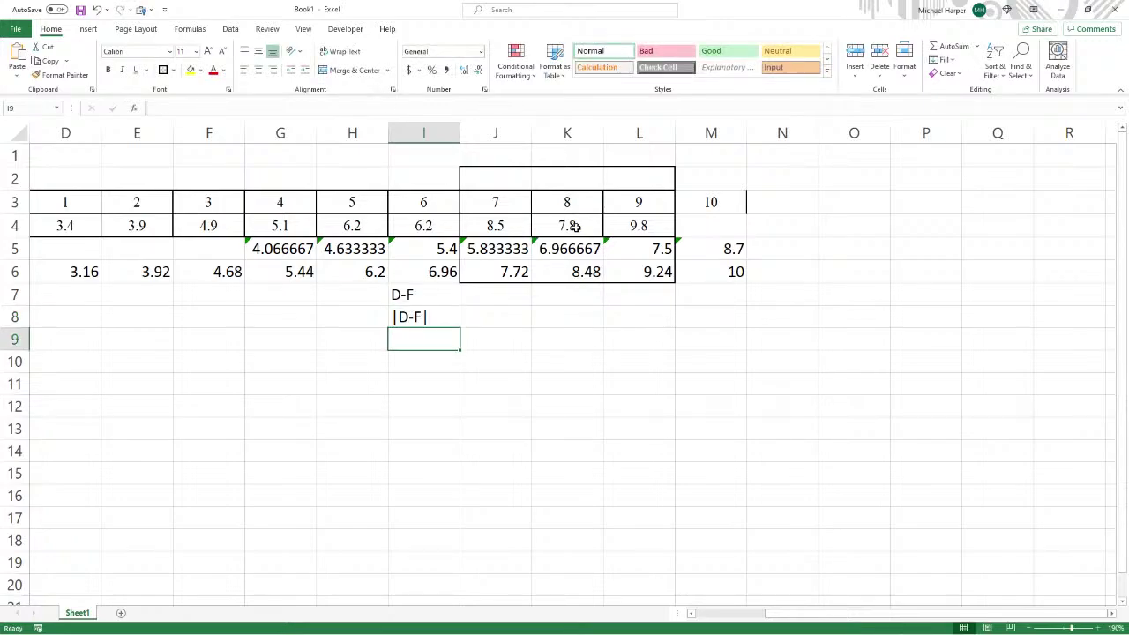
# Label H7:H10 as MA3, MA3, Reg, Reg, correcting the mistyped second MA3.
pyautogui.press('Left')
pyautogui.press('Up')
pyautogui.press('Up')
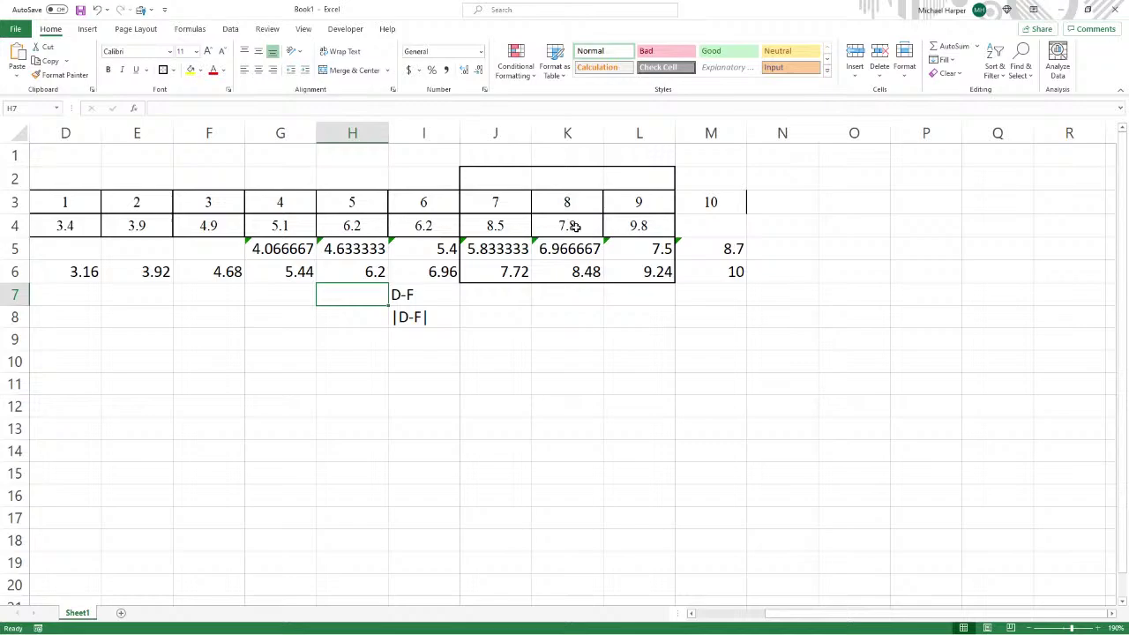
pyautogui.write('M')
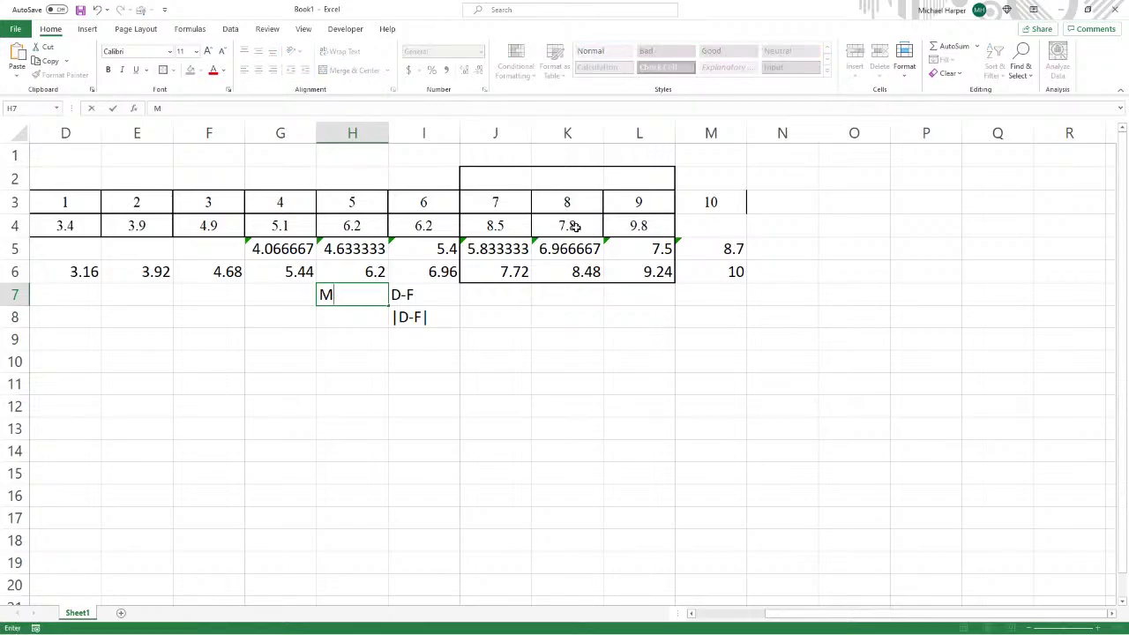
pyautogui.write('A3')
pyautogui.press('Return')
pyautogui.write('Ma')
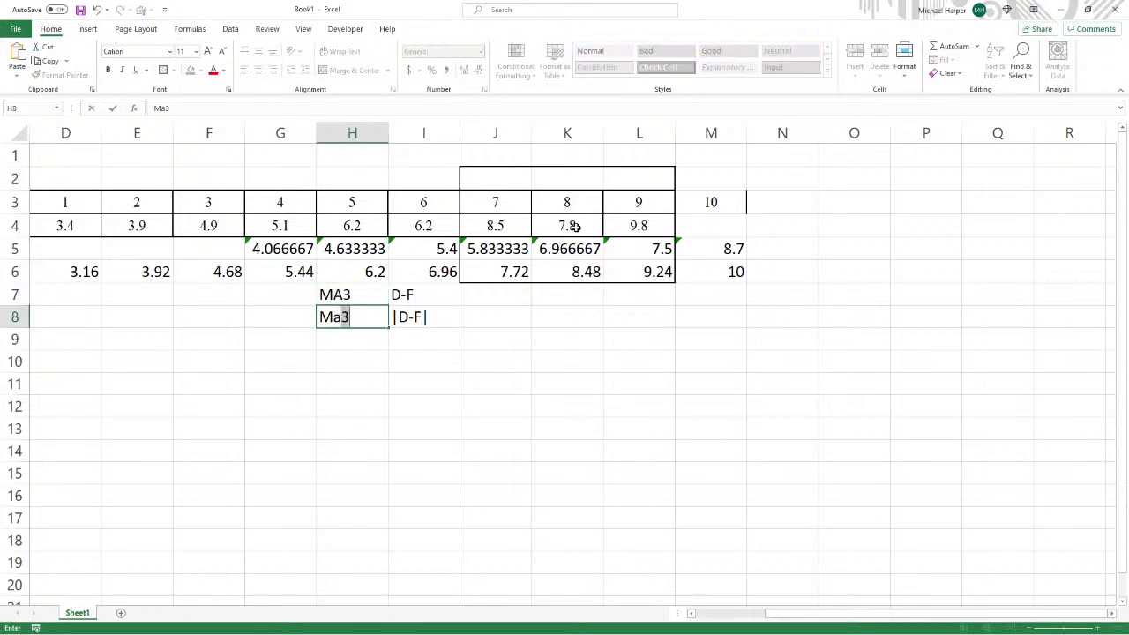
pyautogui.press('BackSpace')
pyautogui.write('A3')
pyautogui.press('Return')
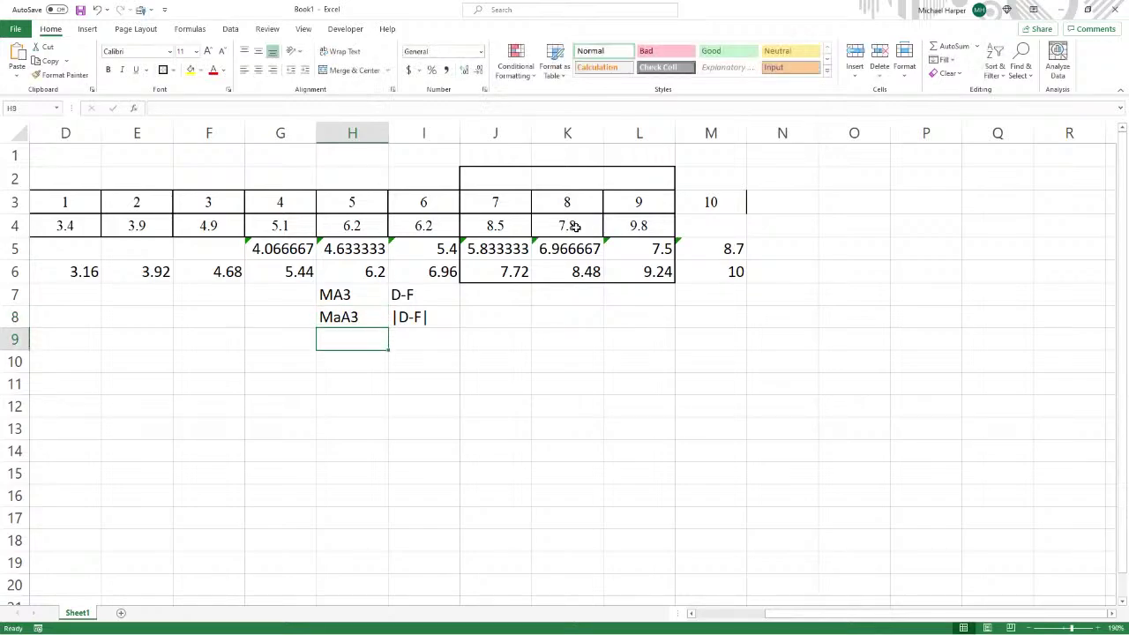
pyautogui.press('Up')
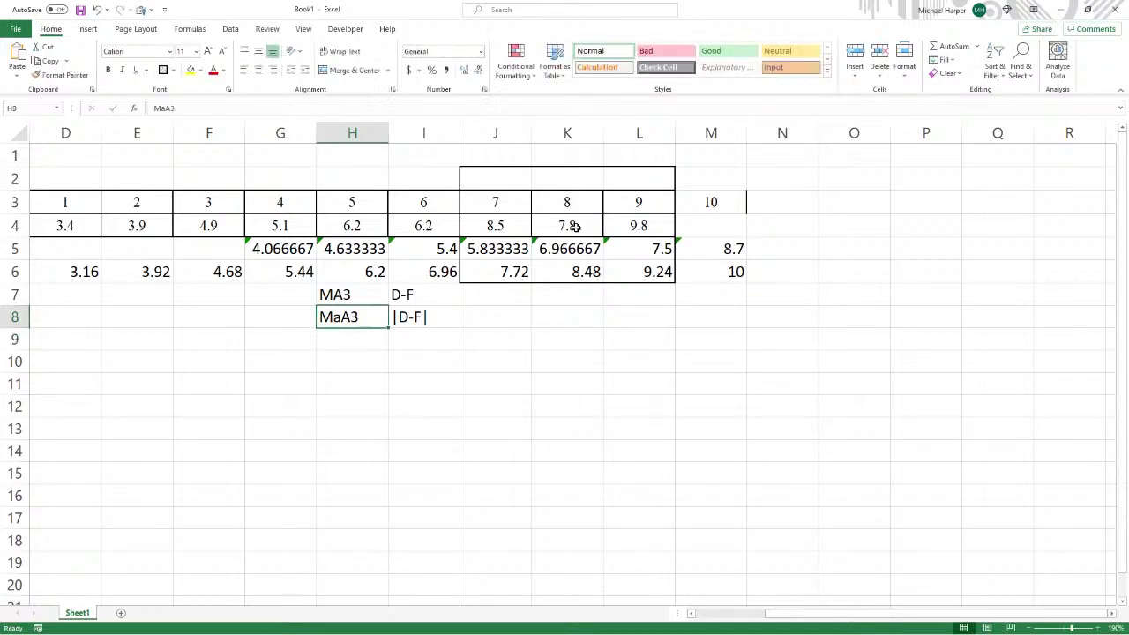
pyautogui.write('MA3')
pyautogui.press('Return')
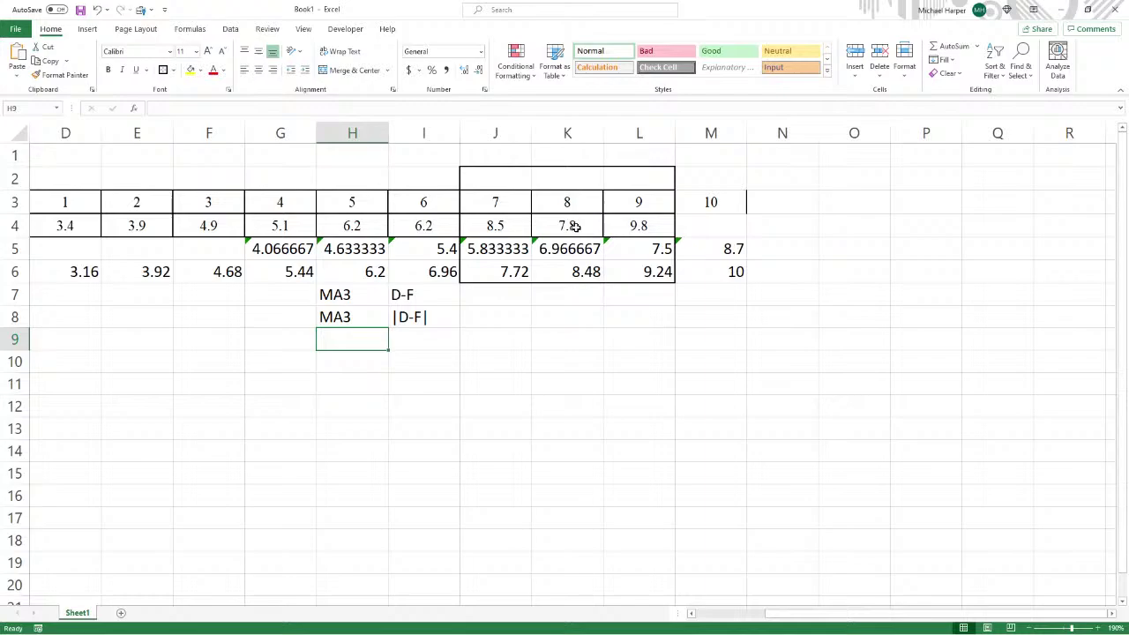
pyautogui.write('Reg')
pyautogui.press('Return')
pyautogui.write('Reg')
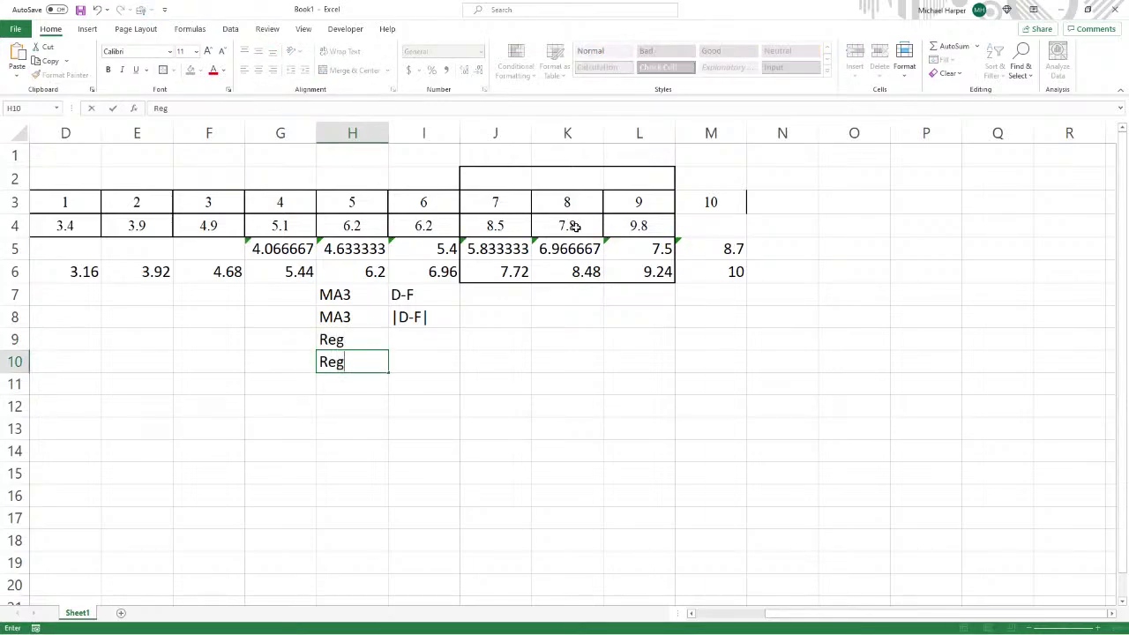
pyautogui.press('Up')
pyautogui.press('Right')
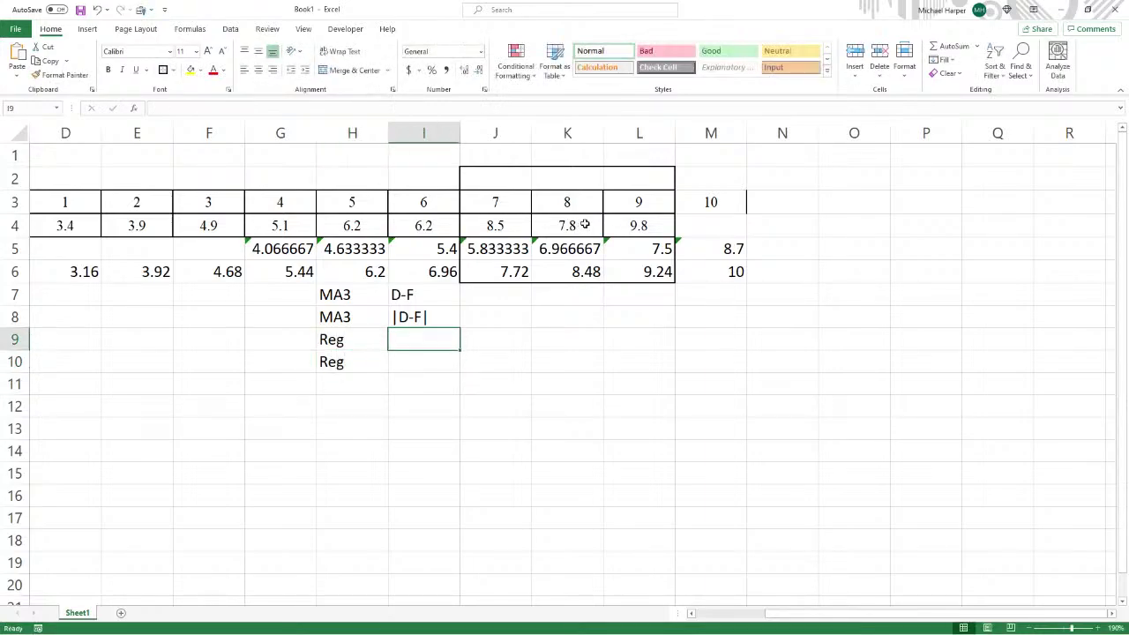
# Copy the D-F and |D-F| labels into I9:I10 beside the Reg rows.
pyautogui.moveTo(414, 302); pyautogui.dragTo(429, 360)
pyautogui.hotkey('ctrl', 'c')
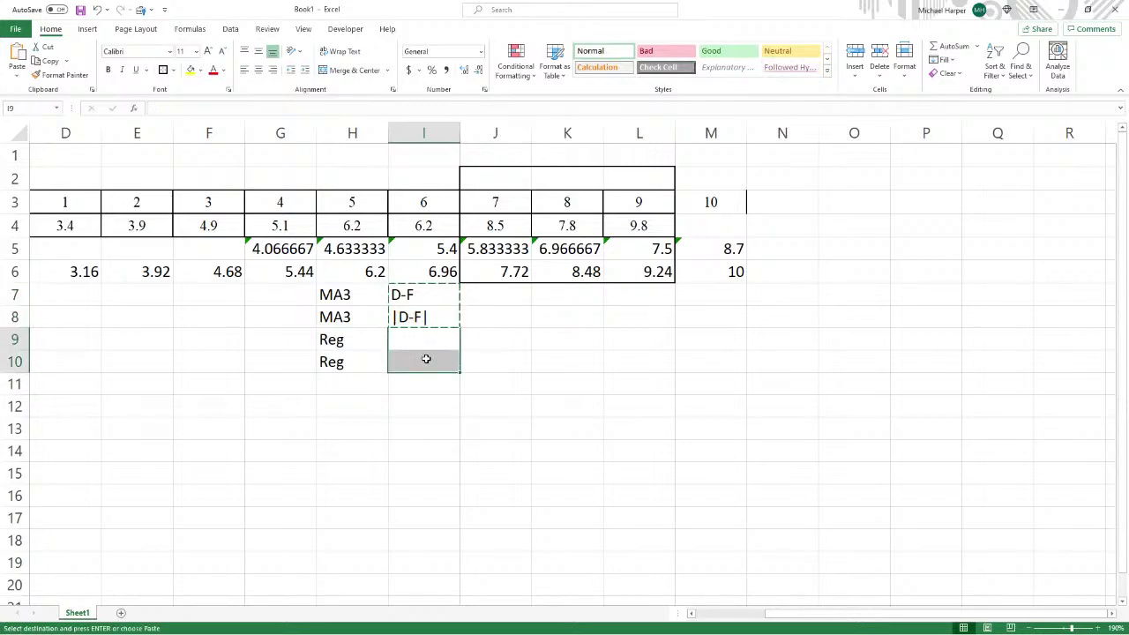
pyautogui.hotkey('ctrl', 'v')
# Enter the MA3 deviation =J4-J5 in J7 and its absolute value =ABS(J7) in J8.
pyautogui.click(494, 300)
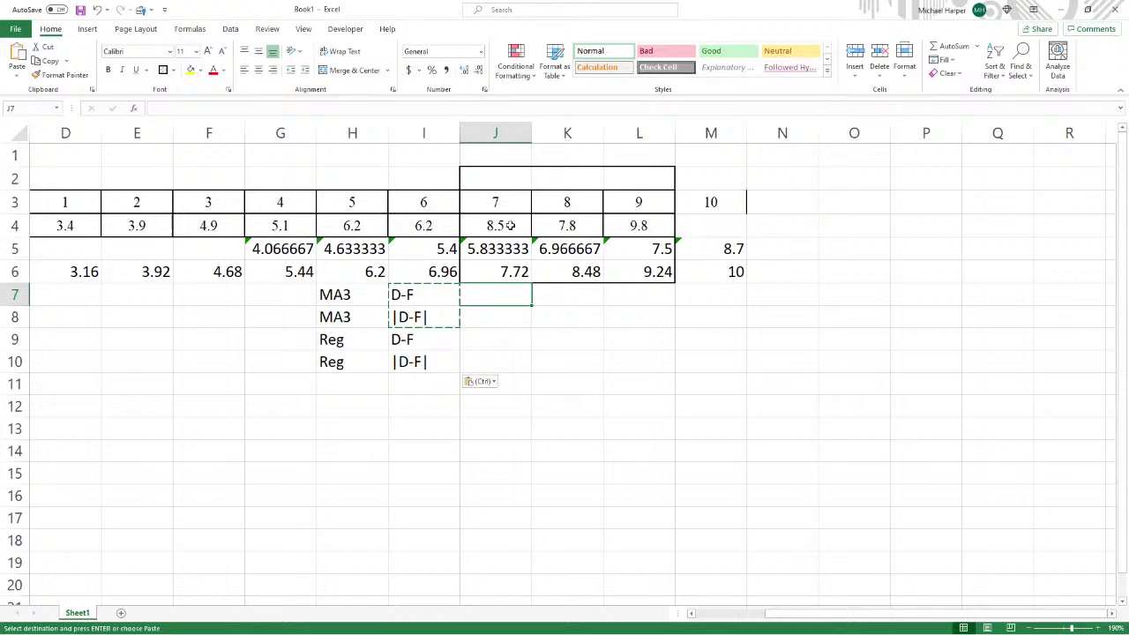
pyautogui.write('=')
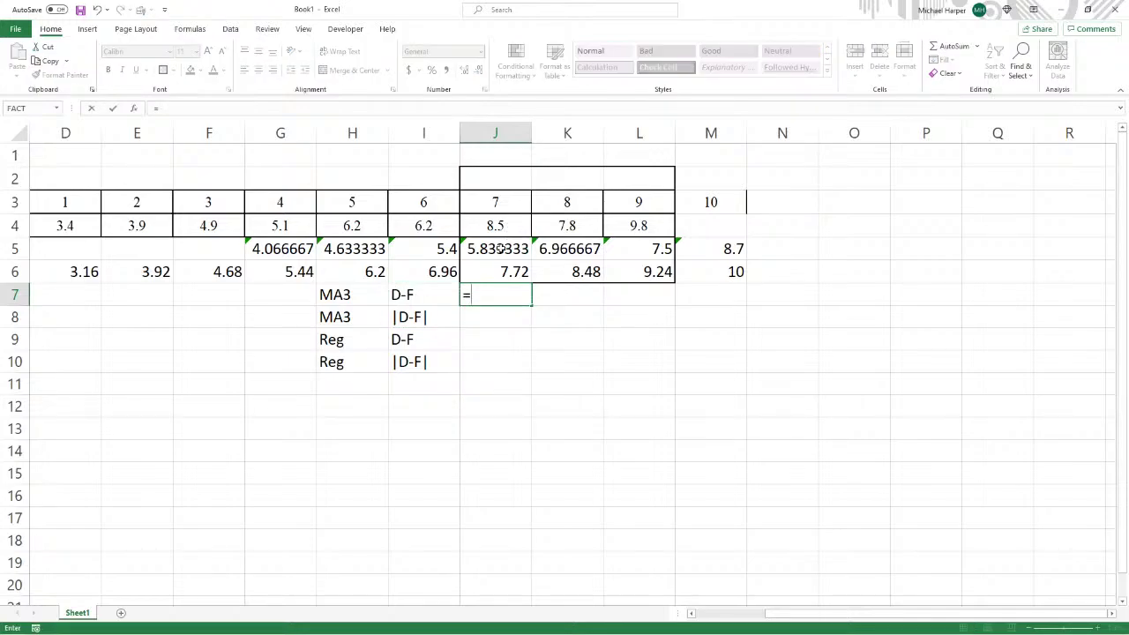
pyautogui.click(497, 222)
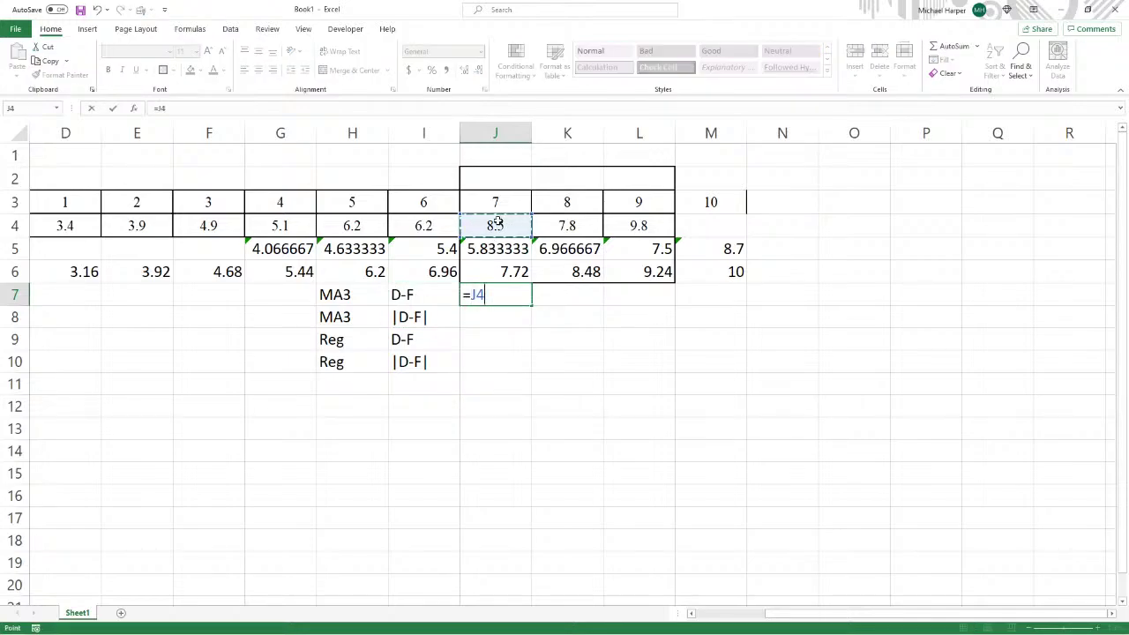
pyautogui.write('-')
pyautogui.click(491, 249)
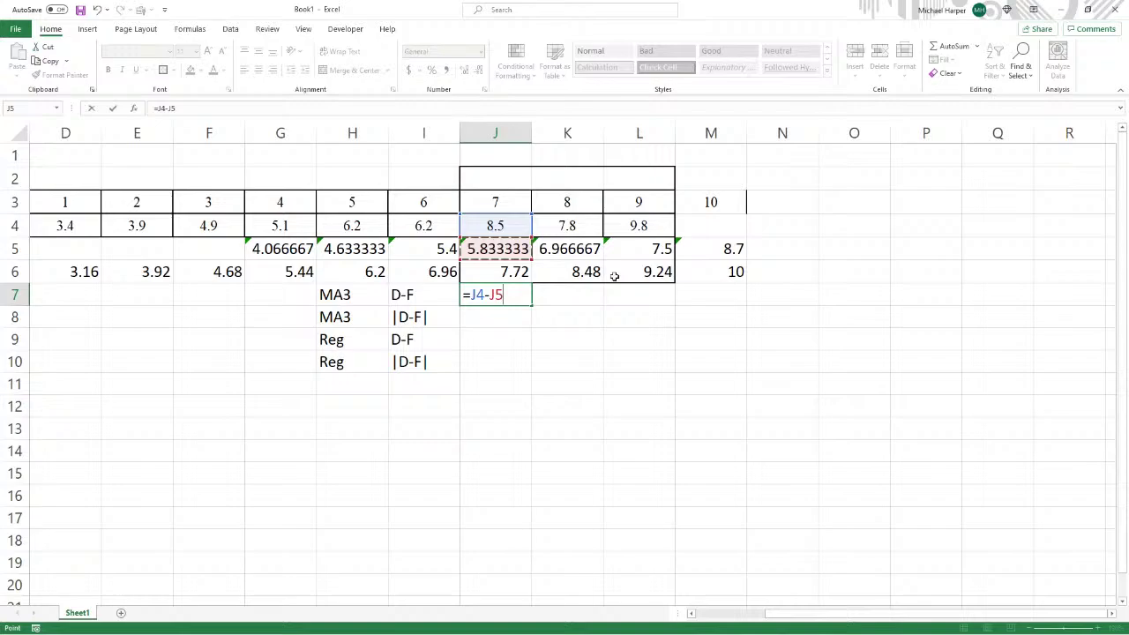
pyautogui.press('Return')
pyautogui.write('=')
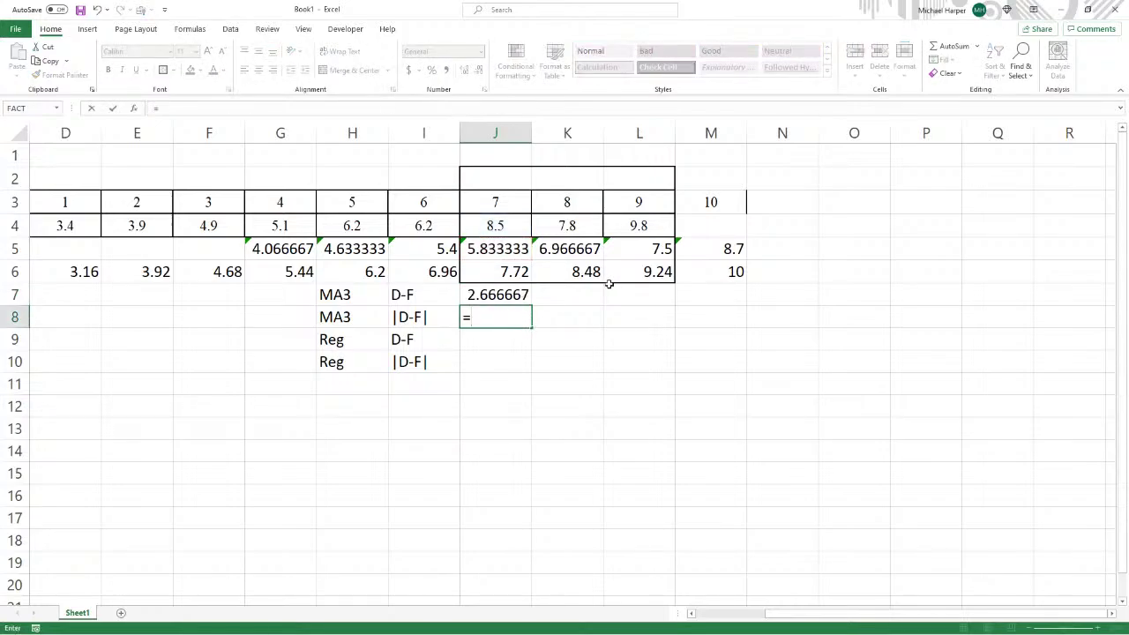
pyautogui.write('ab')
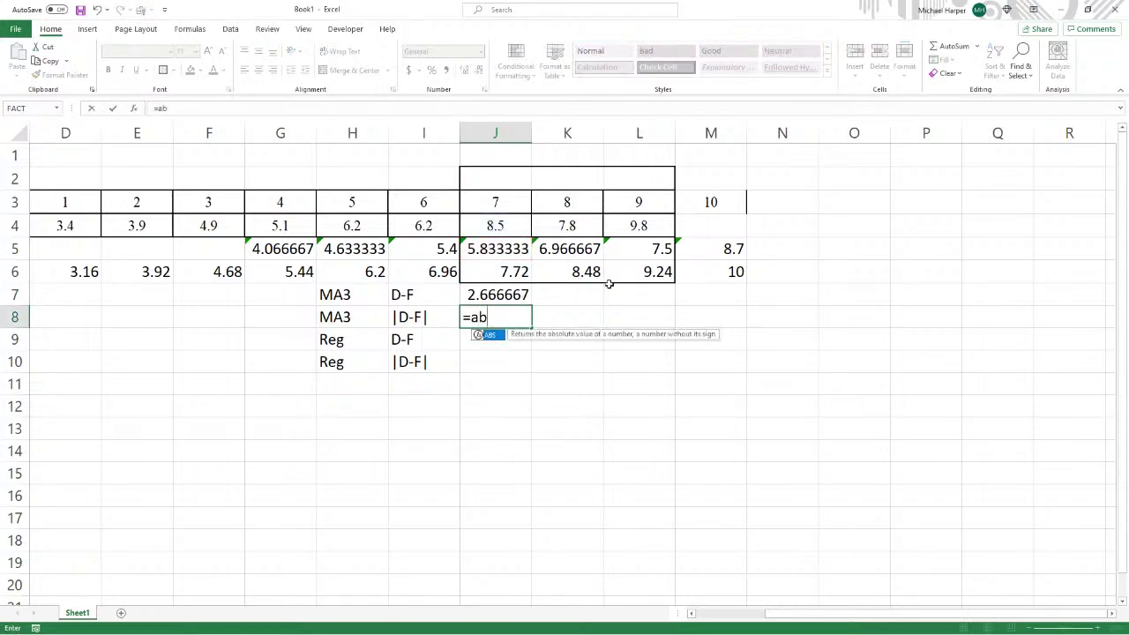
pyautogui.write('s(')
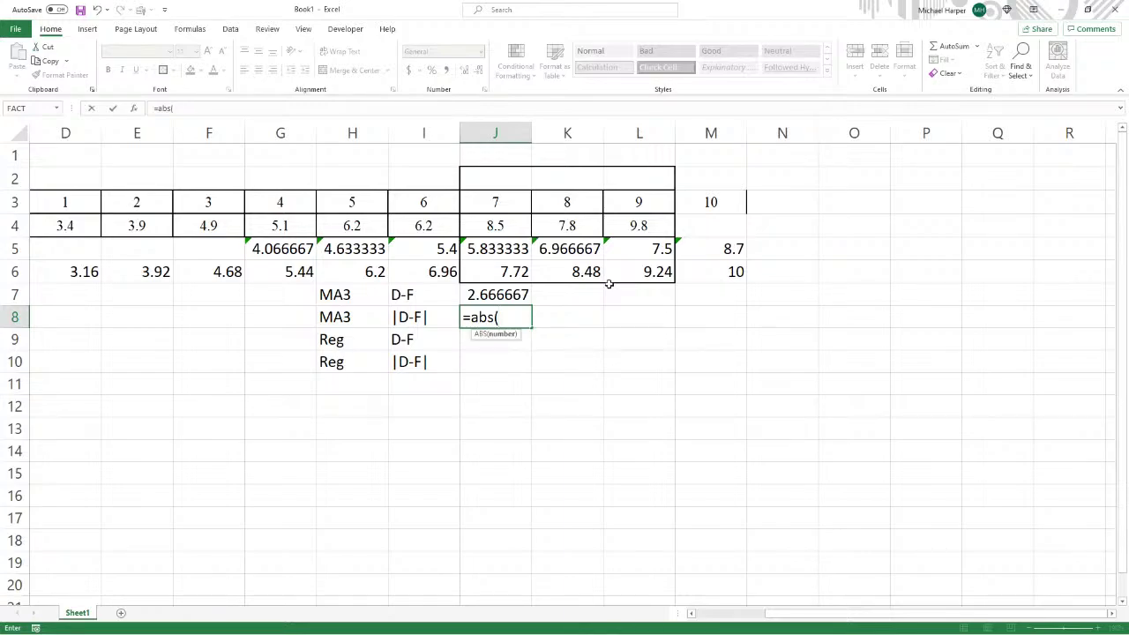
pyautogui.click(485, 295)
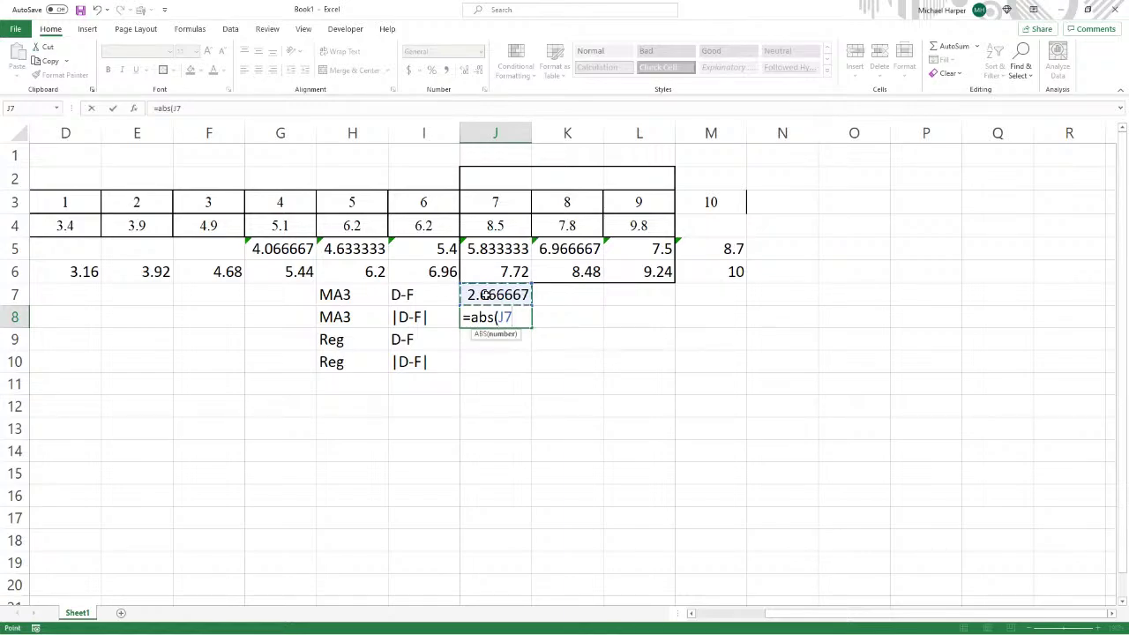
pyautogui.write(')')
pyautogui.press('Return')
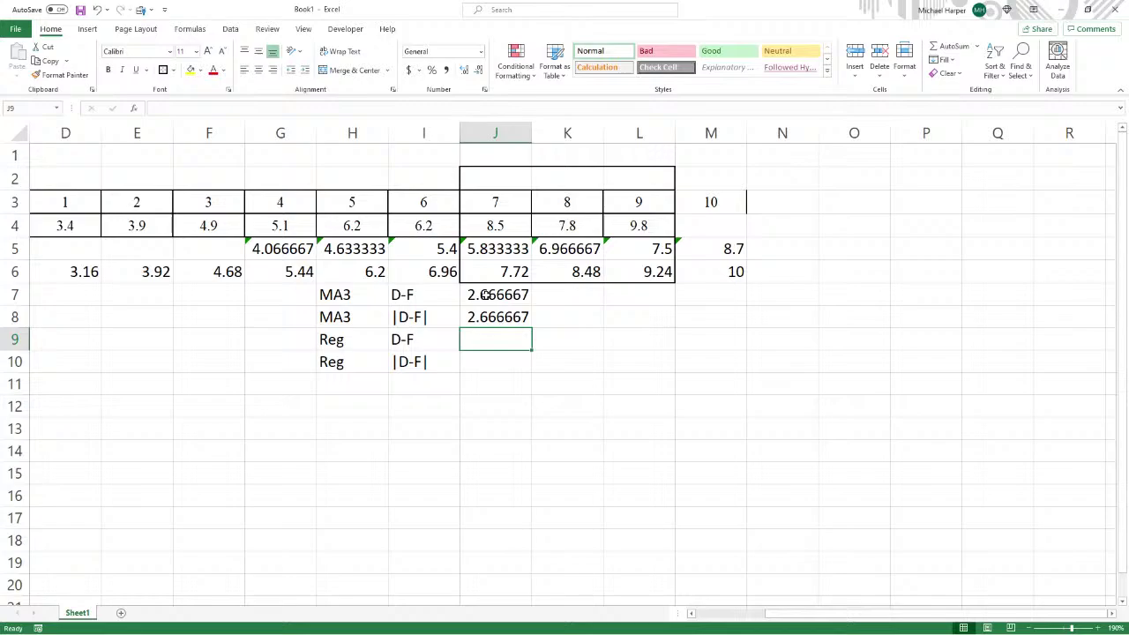
# Enter =J4-J6 and =ABS(J9) in J9:J10, then fill all four deviation rows through column L.
pyautogui.write('=')
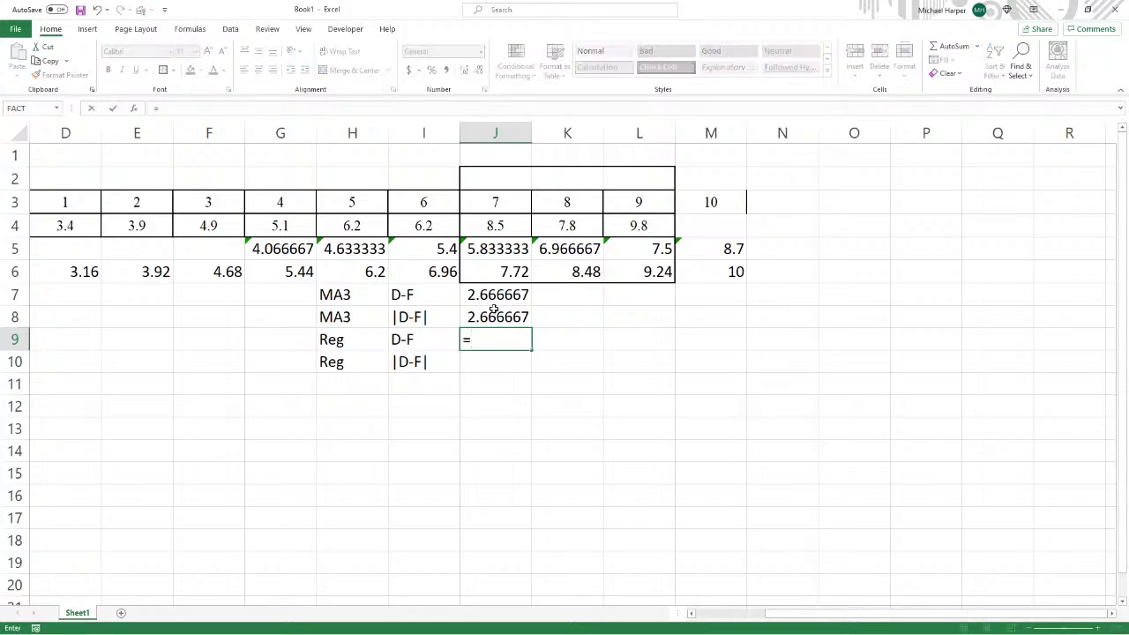
pyautogui.click(496, 227)
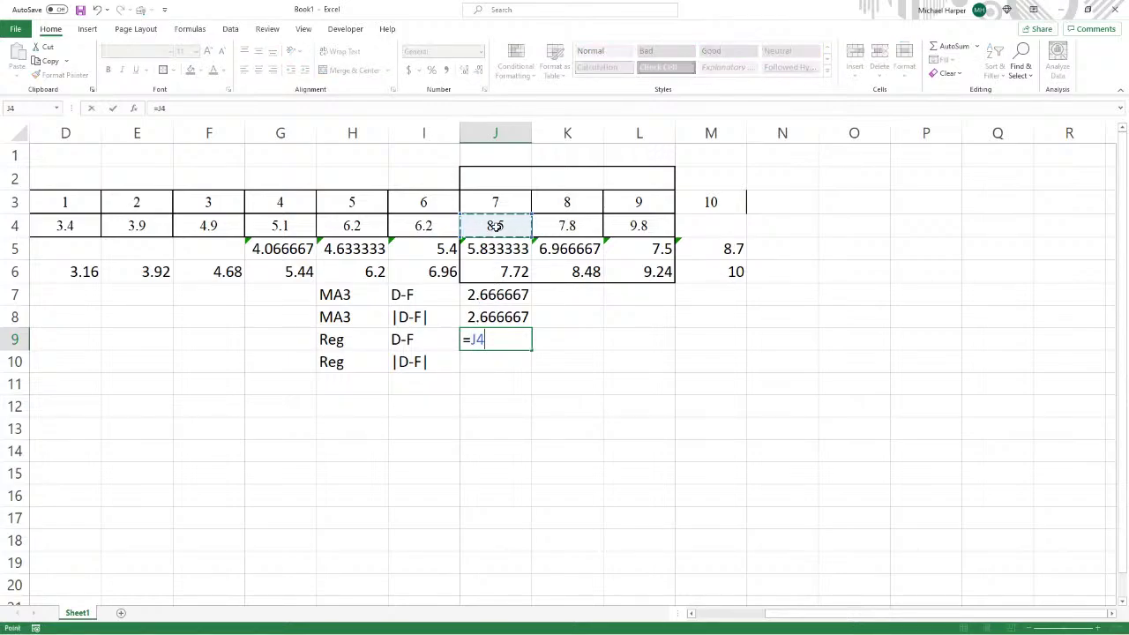
pyautogui.write('-')
pyautogui.click(508, 274)
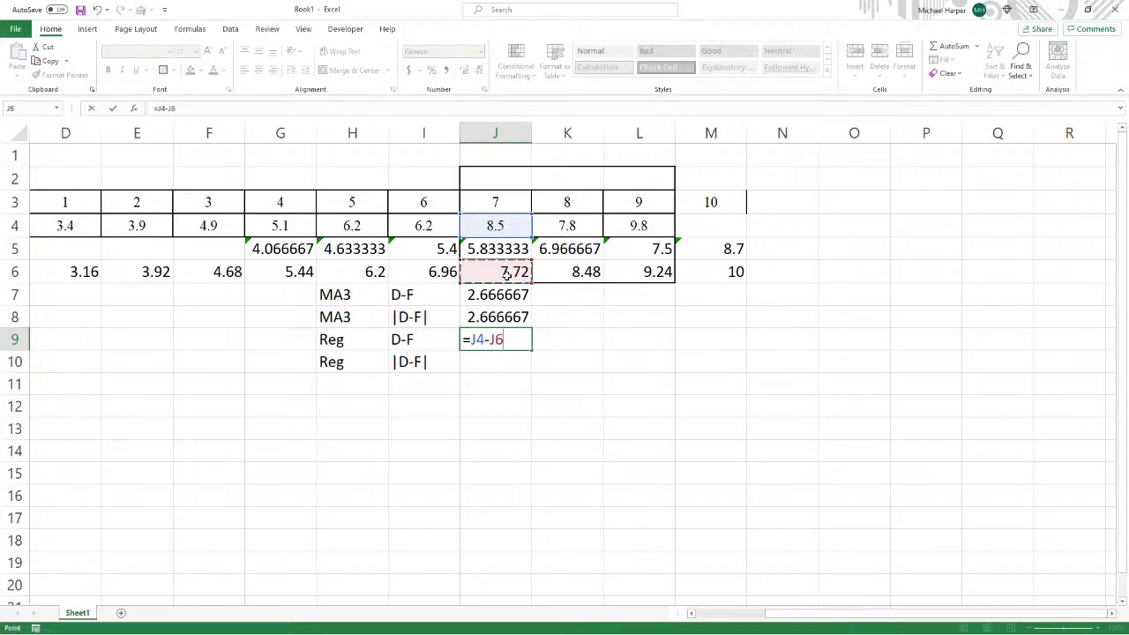
pyautogui.press('Return')
pyautogui.write('=a')
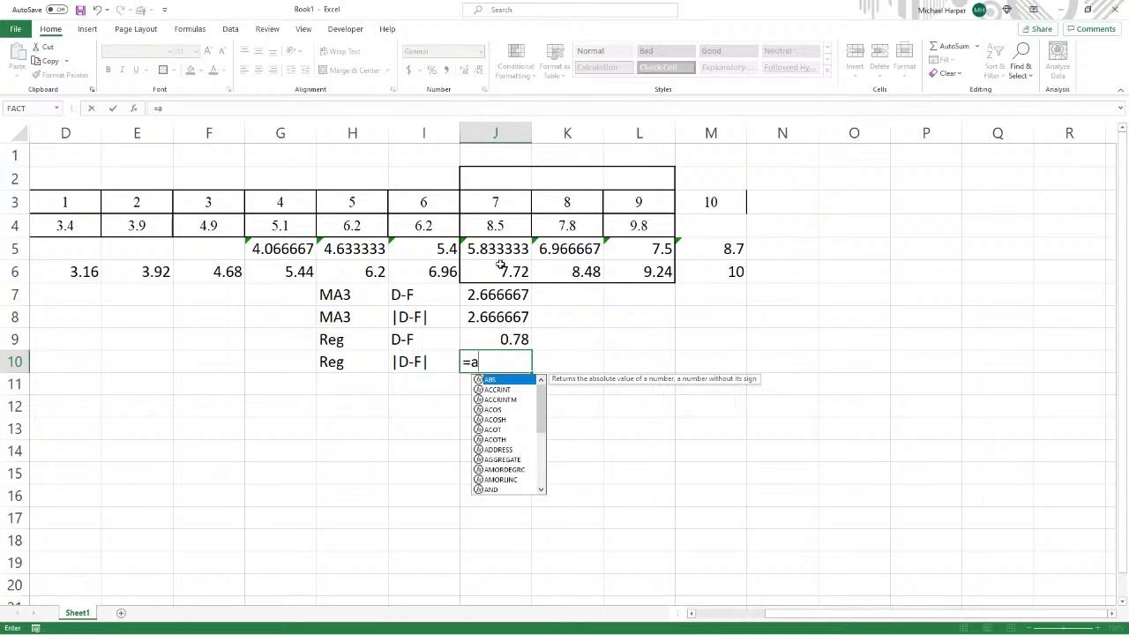
pyautogui.write('bs(')
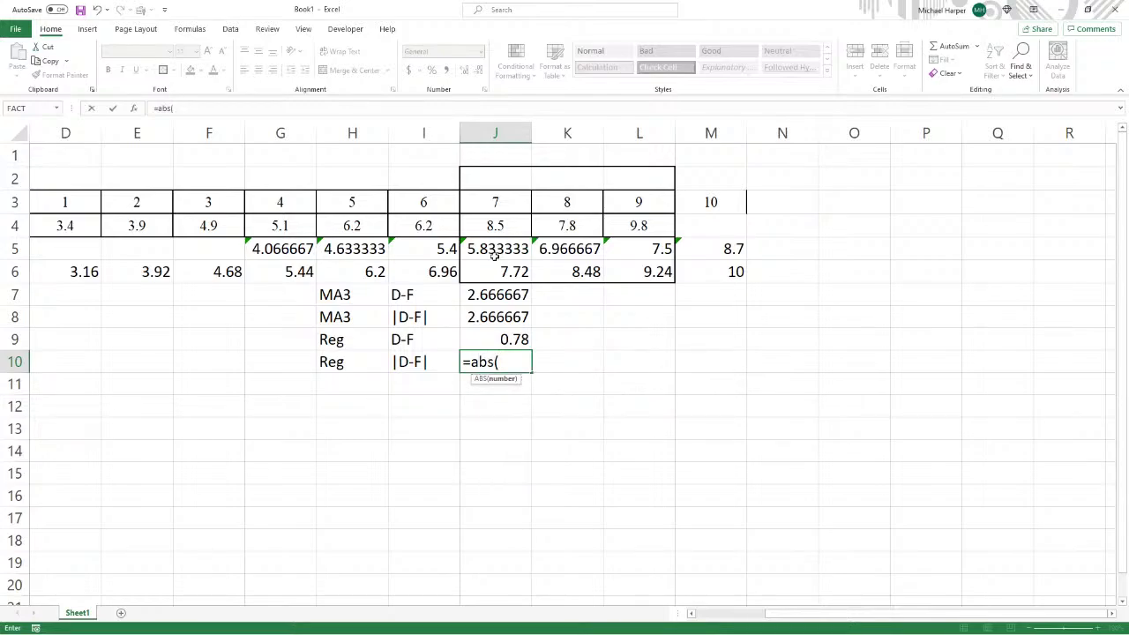
pyautogui.click(501, 339)
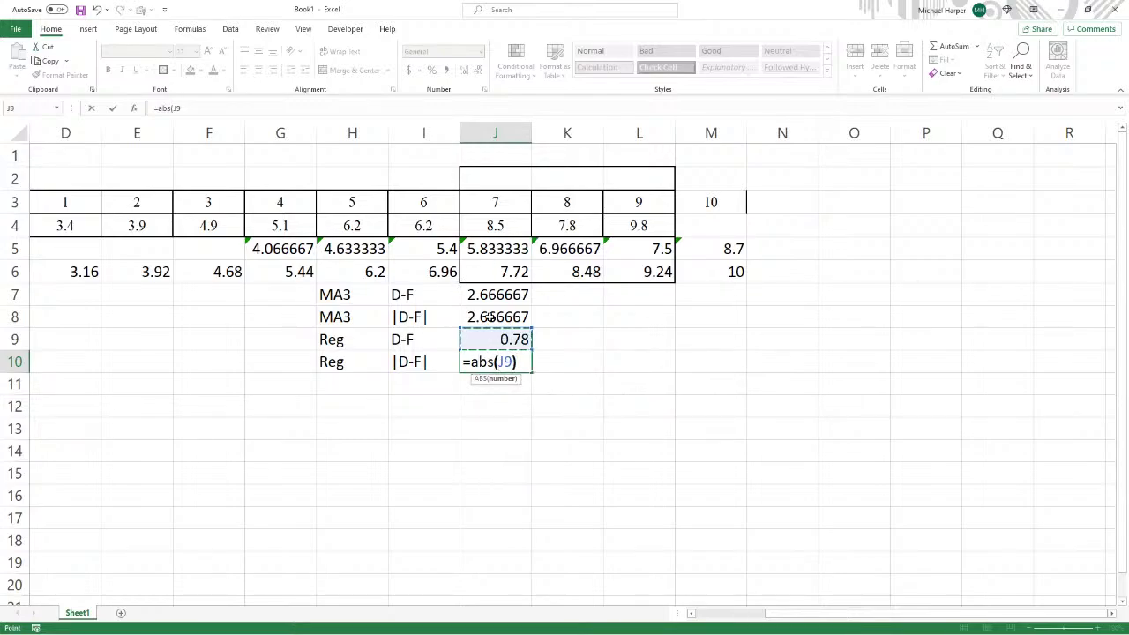
pyautogui.write(')')
pyautogui.press('Return')
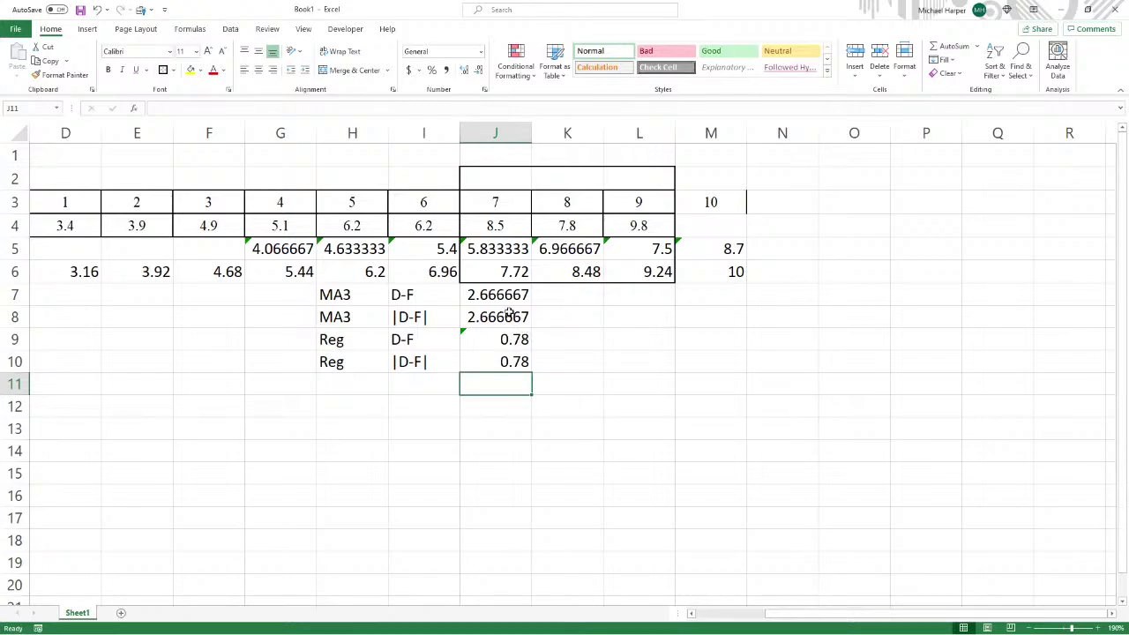
pyautogui.moveTo(501, 296); pyautogui.dragTo(645, 365)
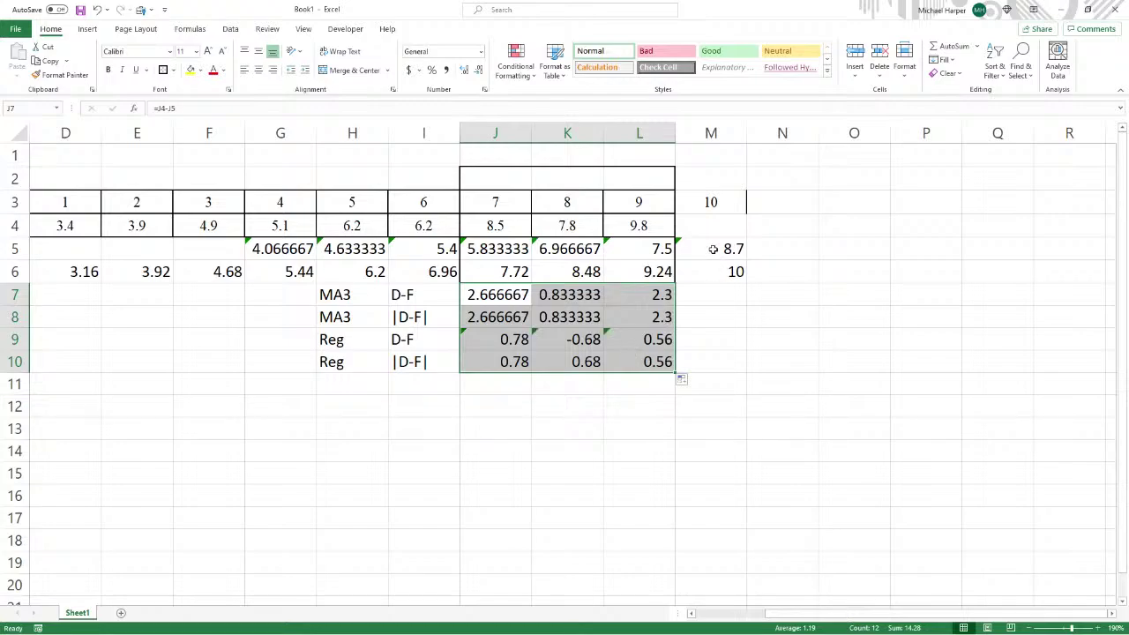
pyautogui.moveTo(713, 248); pyautogui.dragTo(713, 270)
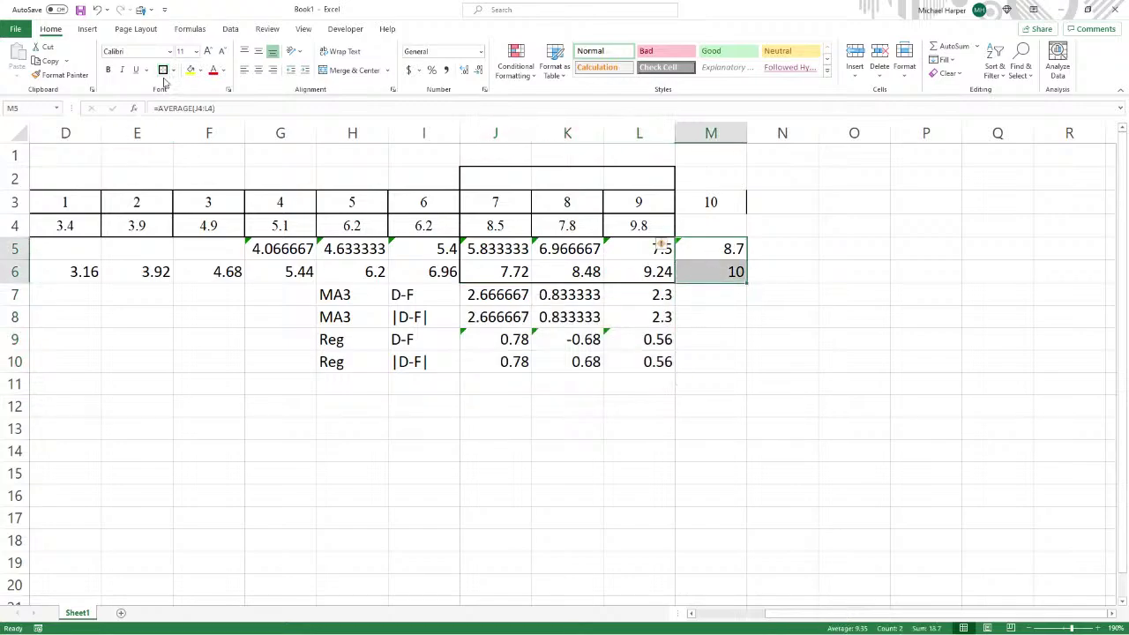
# Add the column headings Sum, Ave and Tk in N6:P6.
pyautogui.click(788, 272)
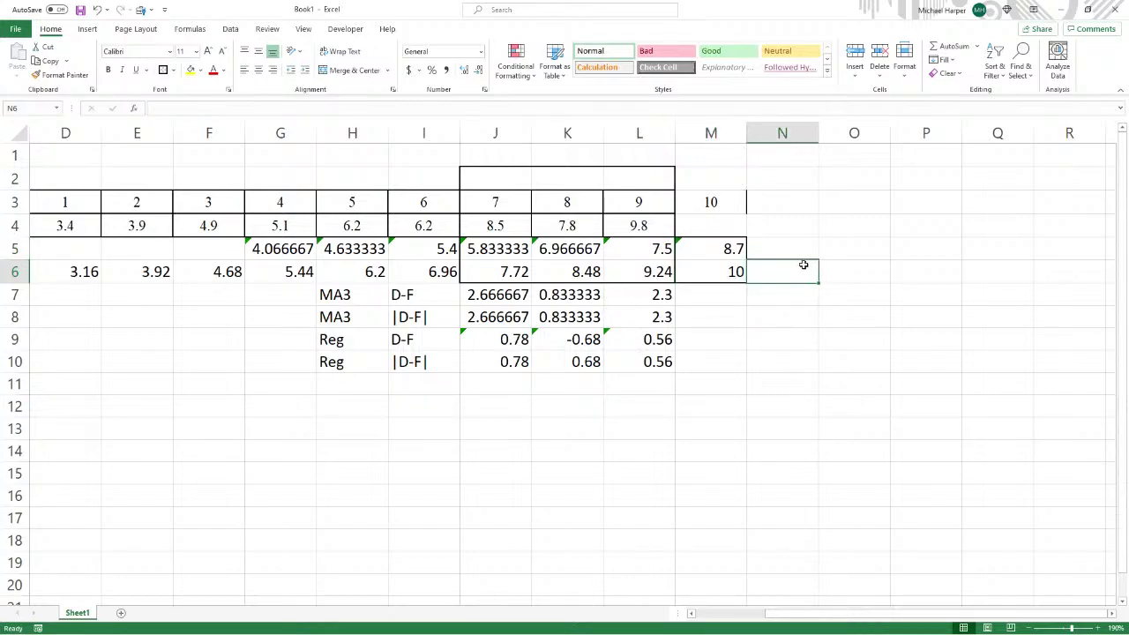
pyautogui.write('Sum')
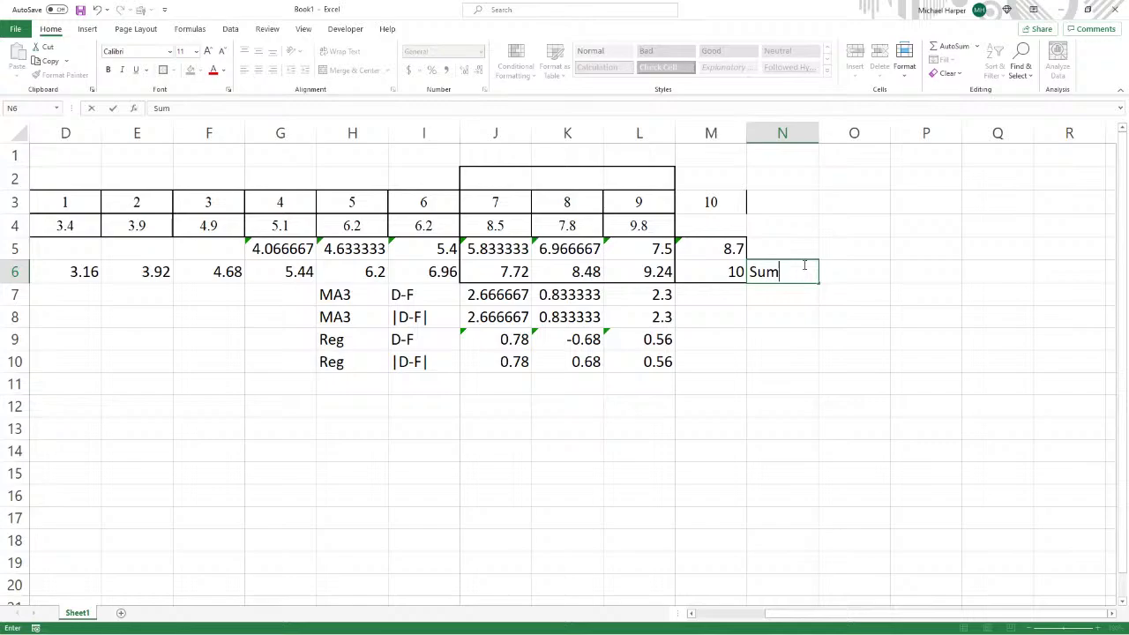
pyautogui.press('Tab')
pyautogui.write('Ab')
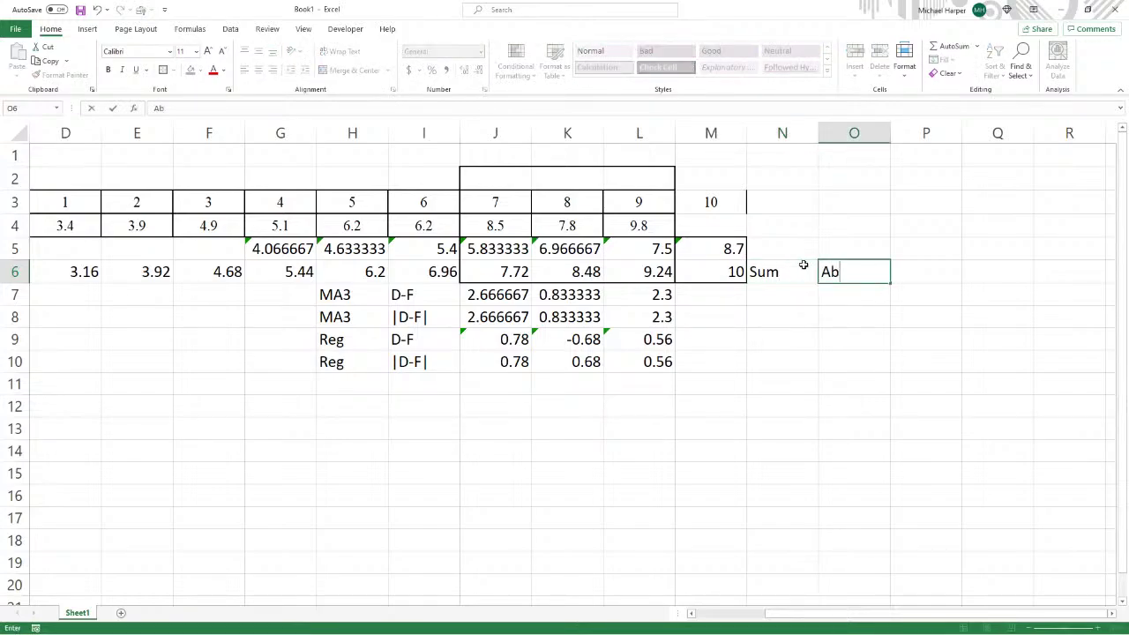
pyautogui.write('e')
pyautogui.press('Tab')
pyautogui.write('Tk')
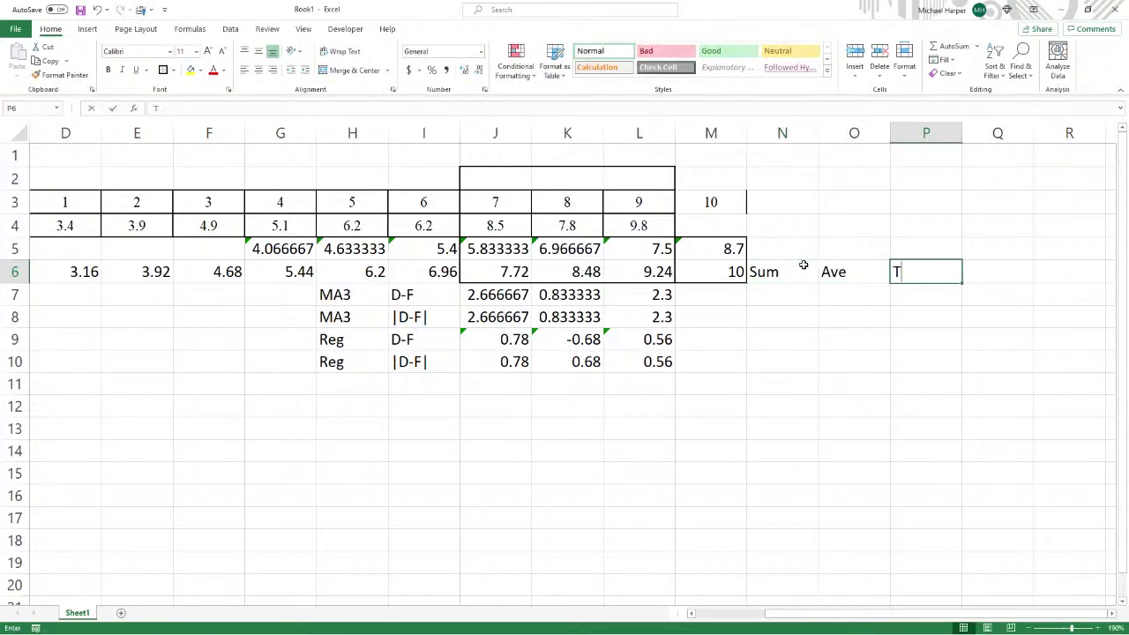
pyautogui.press('Return')
pyautogui.press('Left')
pyautogui.press('Left')
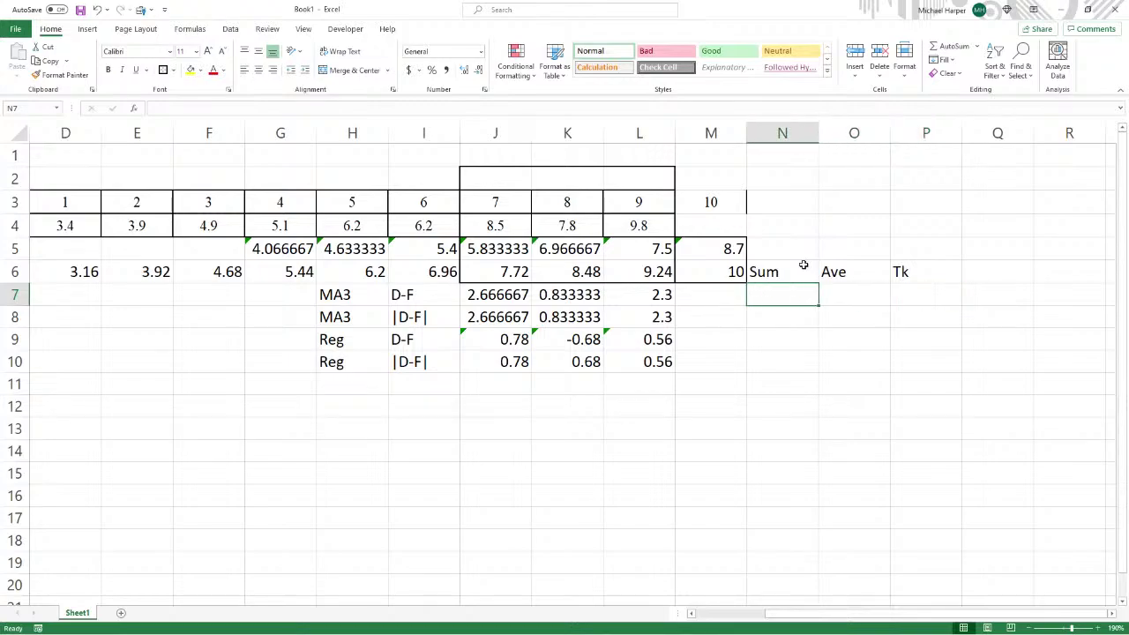
# Enter =SUM(J7:L7) in N7 and =AVERAGE(J7:L7) in O7, selecting both to fill down.
pyautogui.write('=sum(')
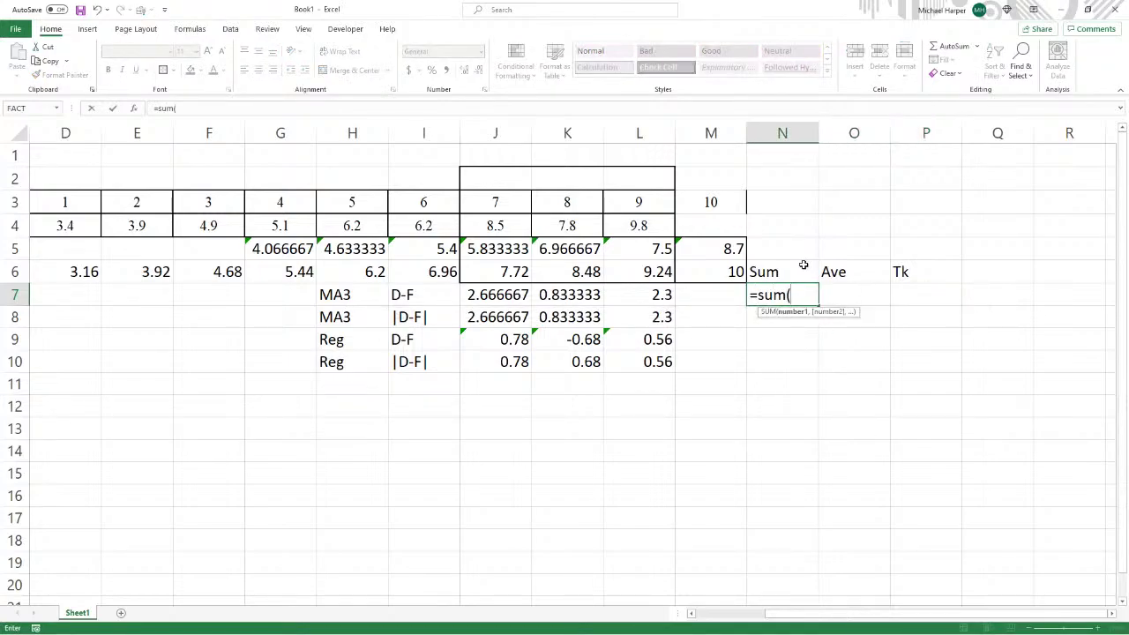
pyautogui.moveTo(479, 295); pyautogui.dragTo(635, 292)
pyautogui.press('Return')
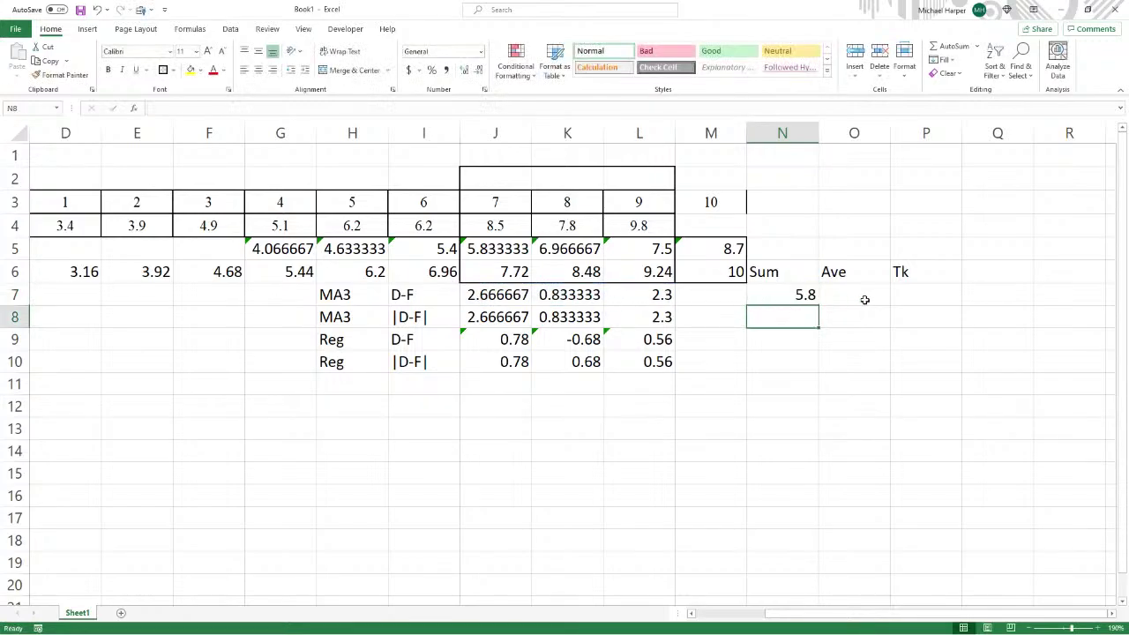
pyautogui.click(862, 296)
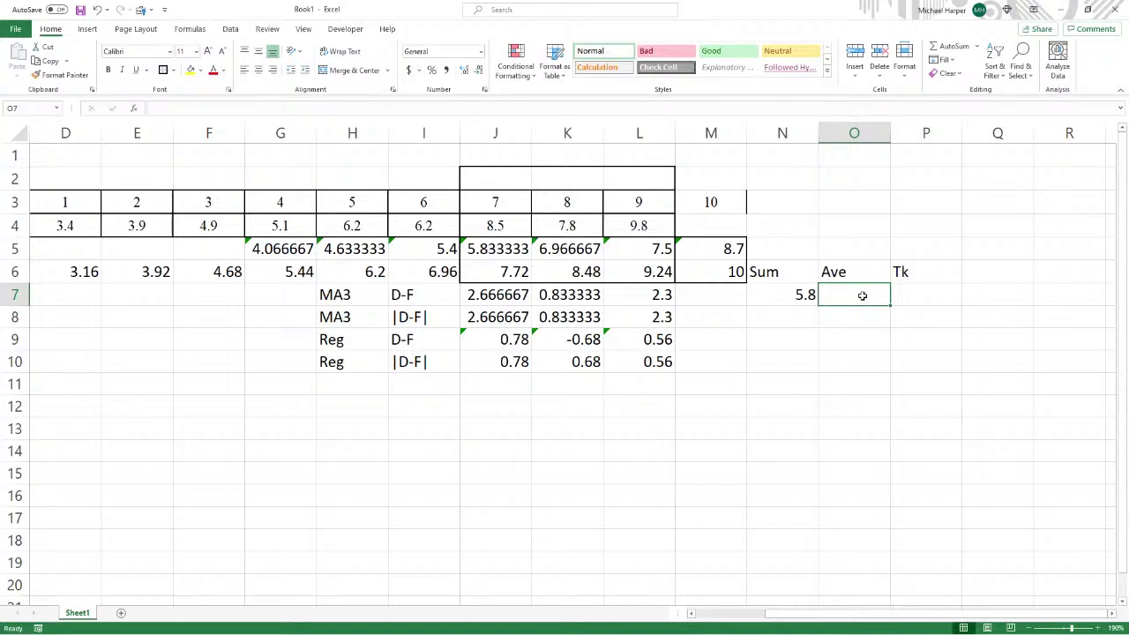
pyautogui.write('=average')
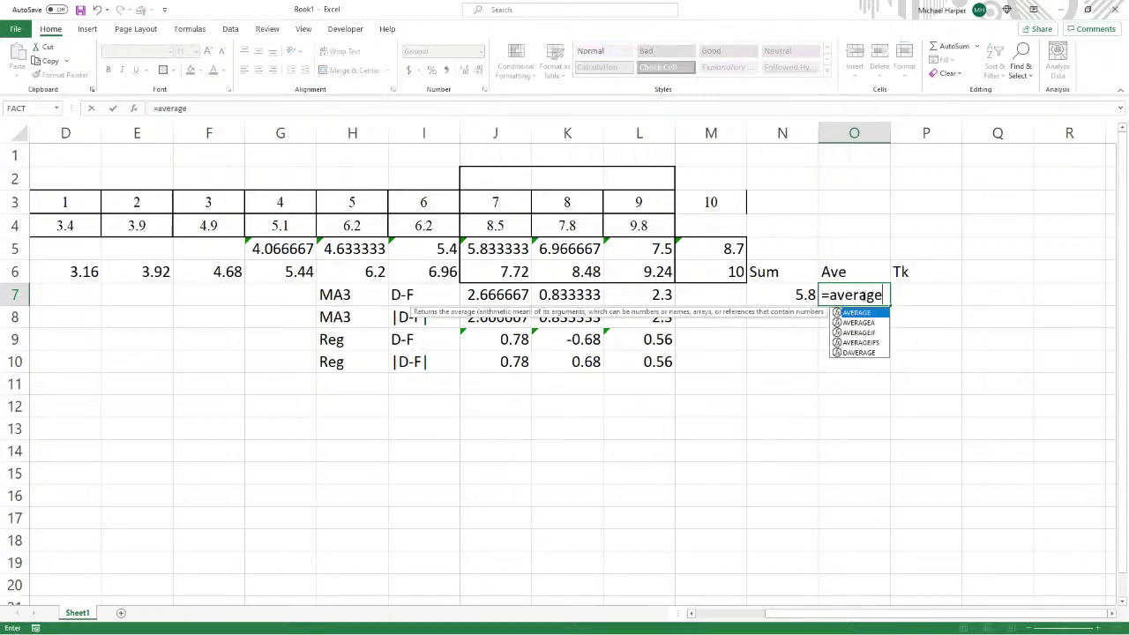
pyautogui.write('(')
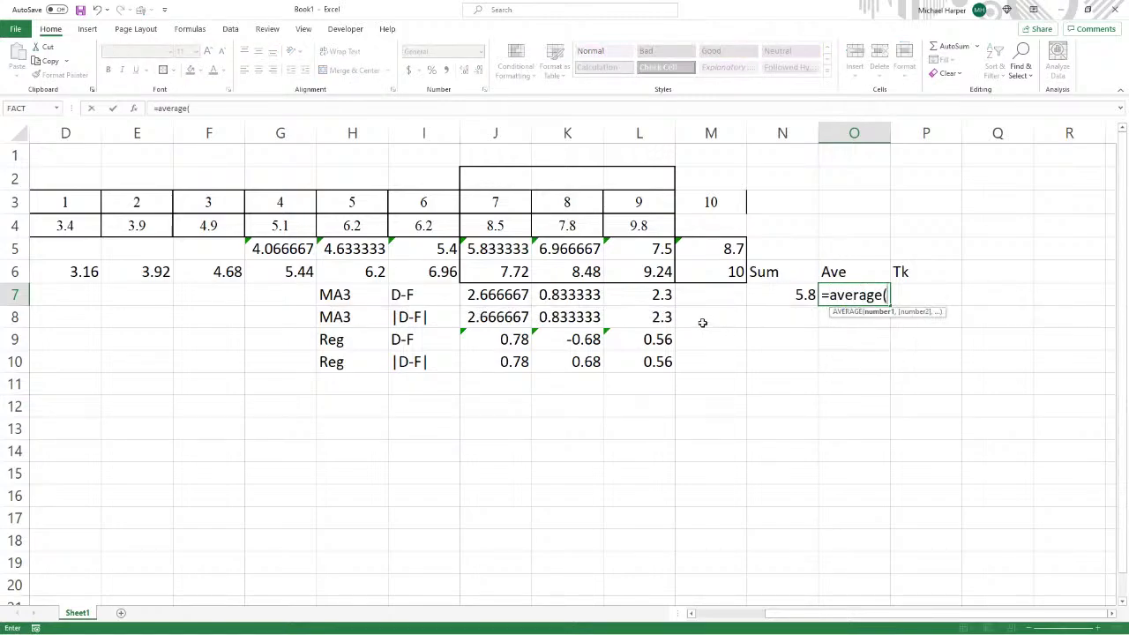
pyautogui.moveTo(500, 297); pyautogui.dragTo(633, 292)
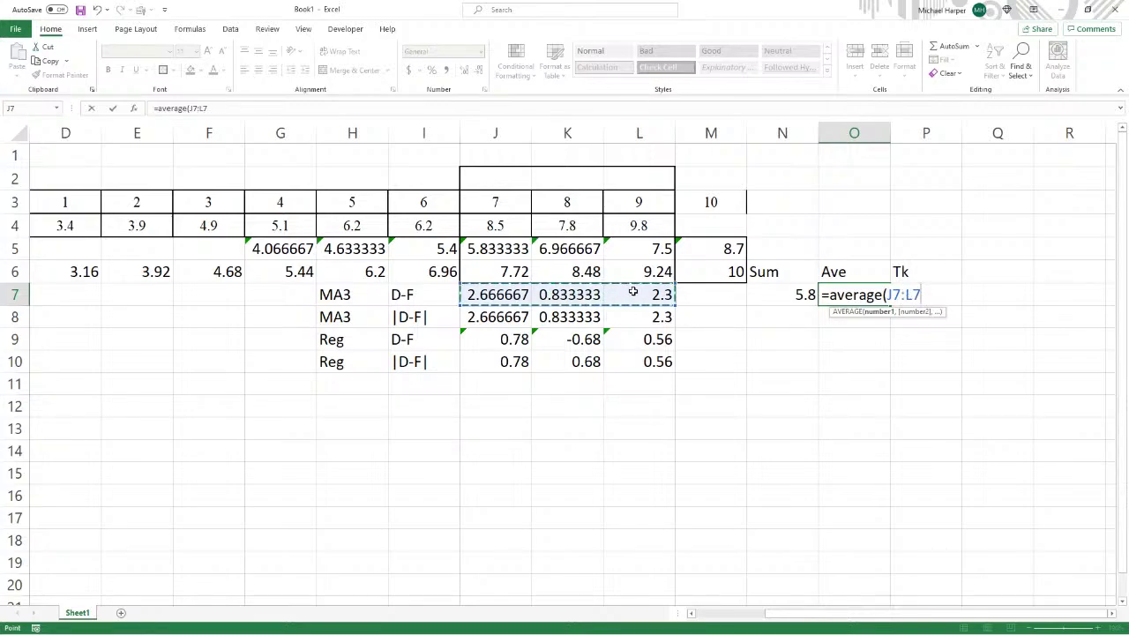
pyautogui.press('Return')
pyautogui.click(790, 295)
pyautogui.moveTo(790, 295); pyautogui.dragTo(900, 369)
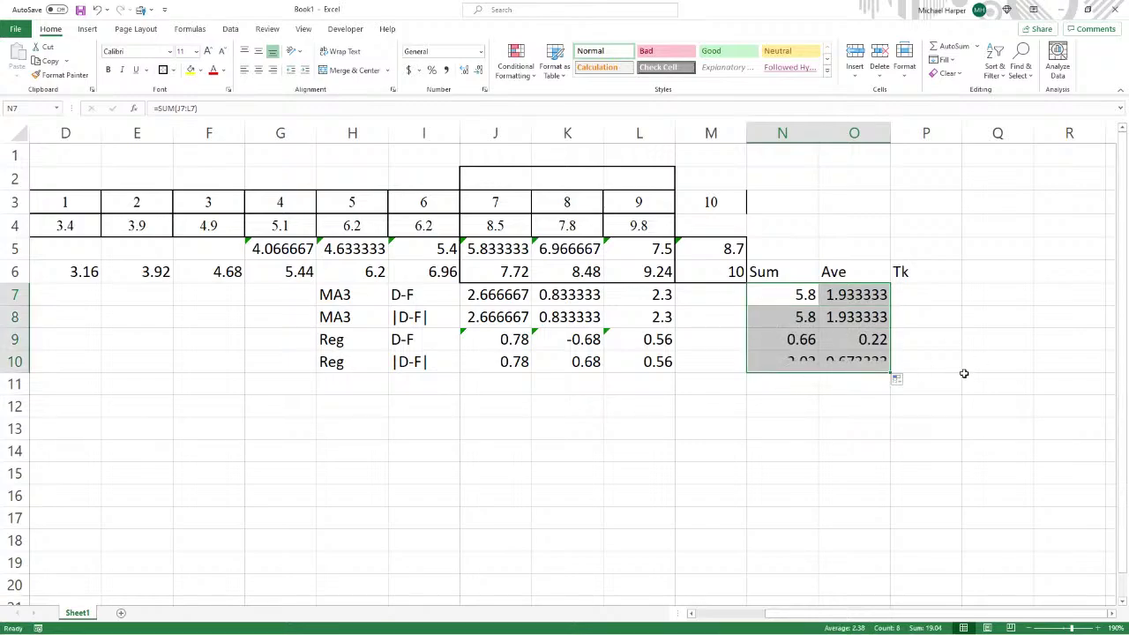
pyautogui.click(706, 426)
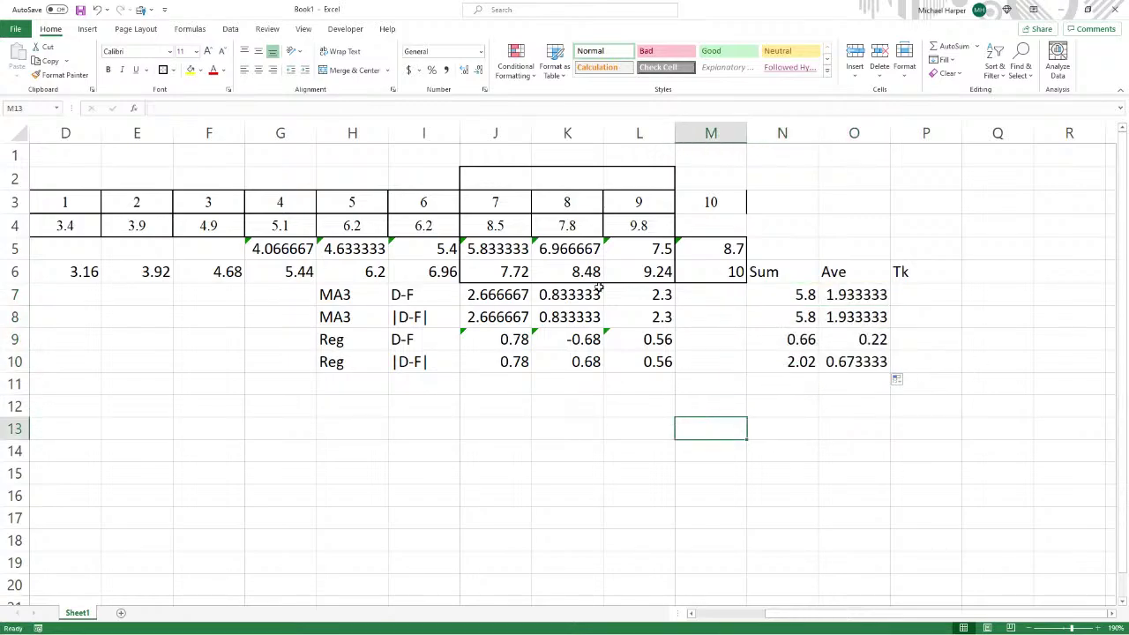
pyautogui.click(788, 295)
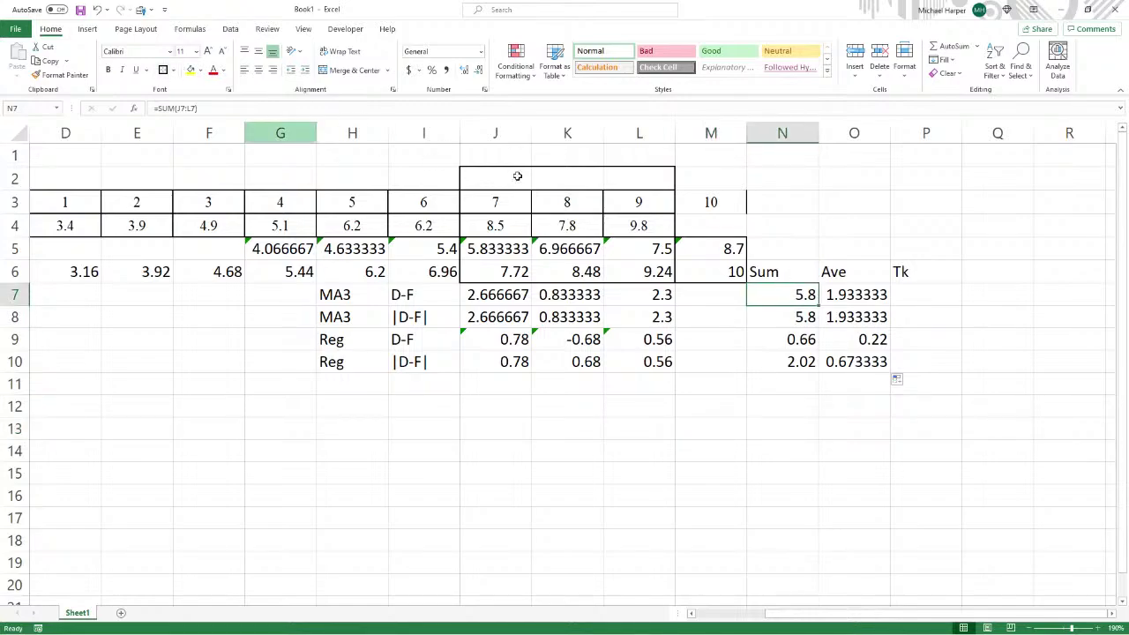
pyautogui.click(798, 339)
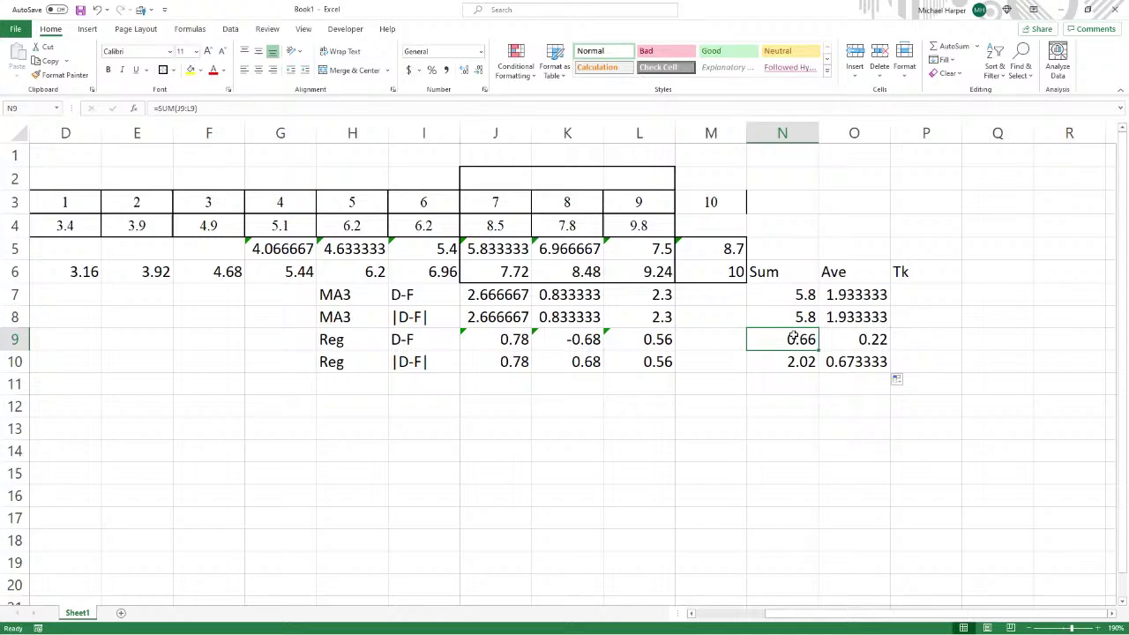
pyautogui.click(854, 297)
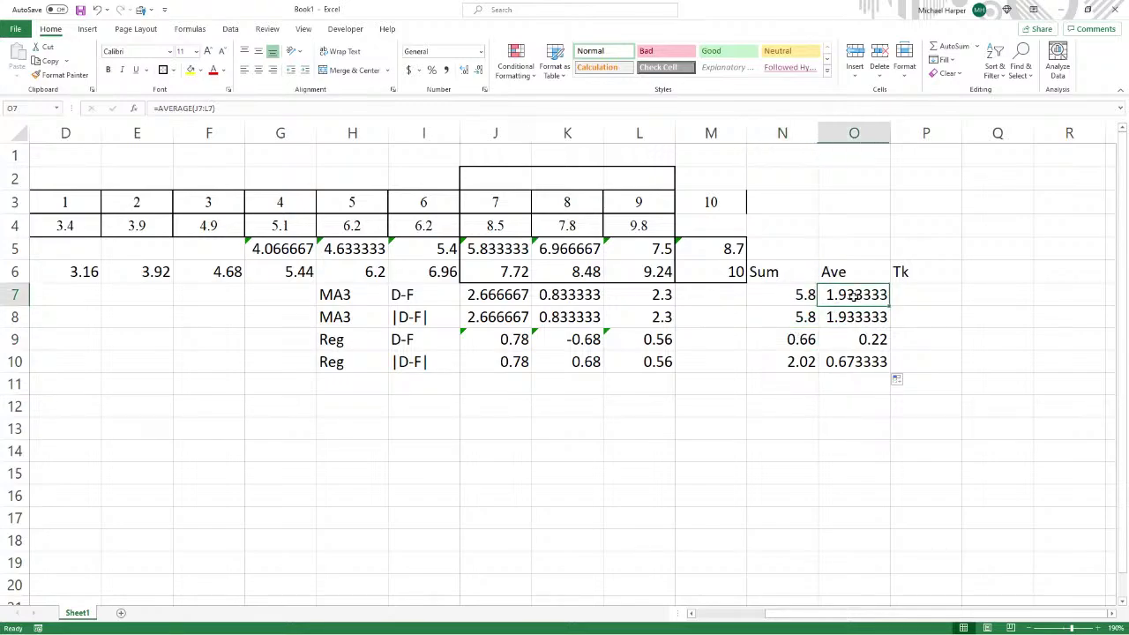
pyautogui.click(854, 341)
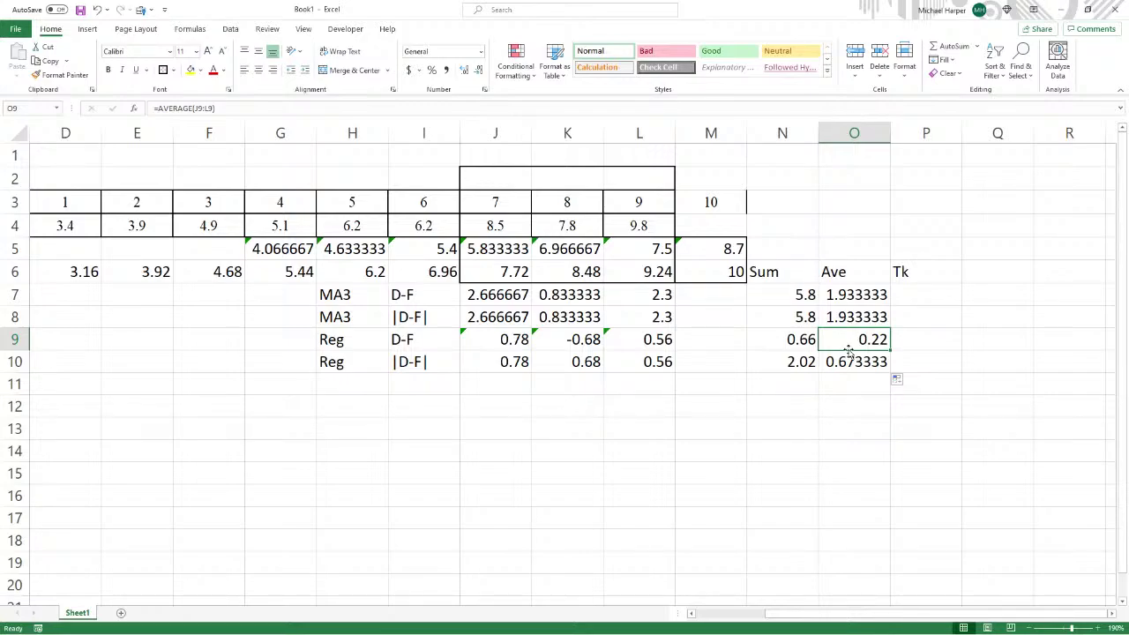
pyautogui.click(847, 323)
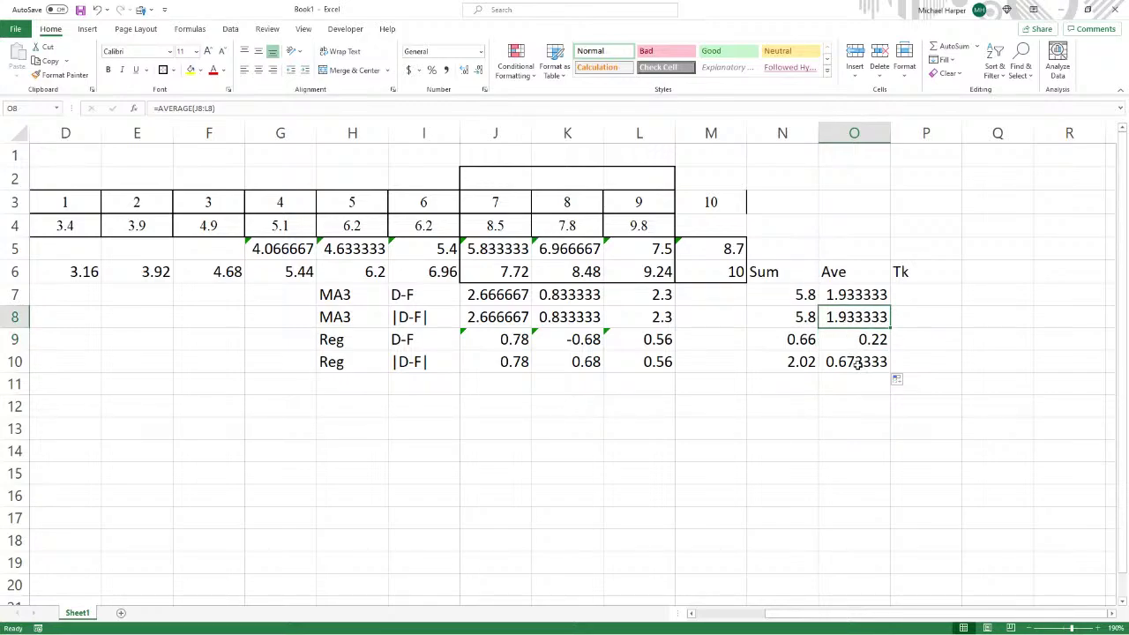
pyautogui.click(857, 364)
pyautogui.click(912, 320)
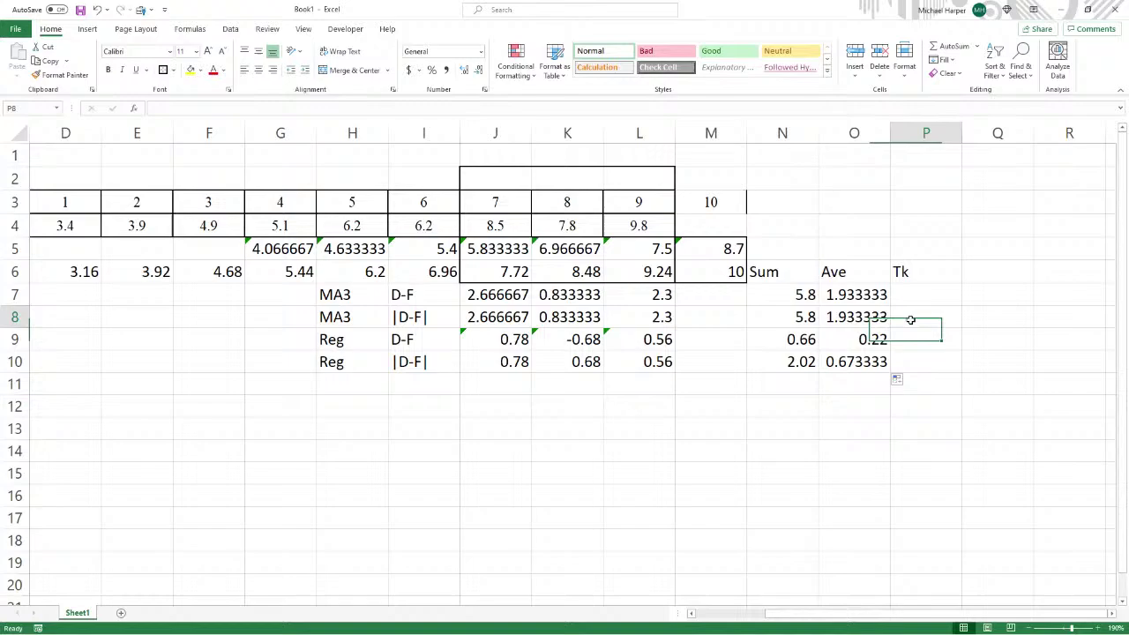
# Enter the MA3 tracking signal =N7/O8 in P8.
pyautogui.write('=')
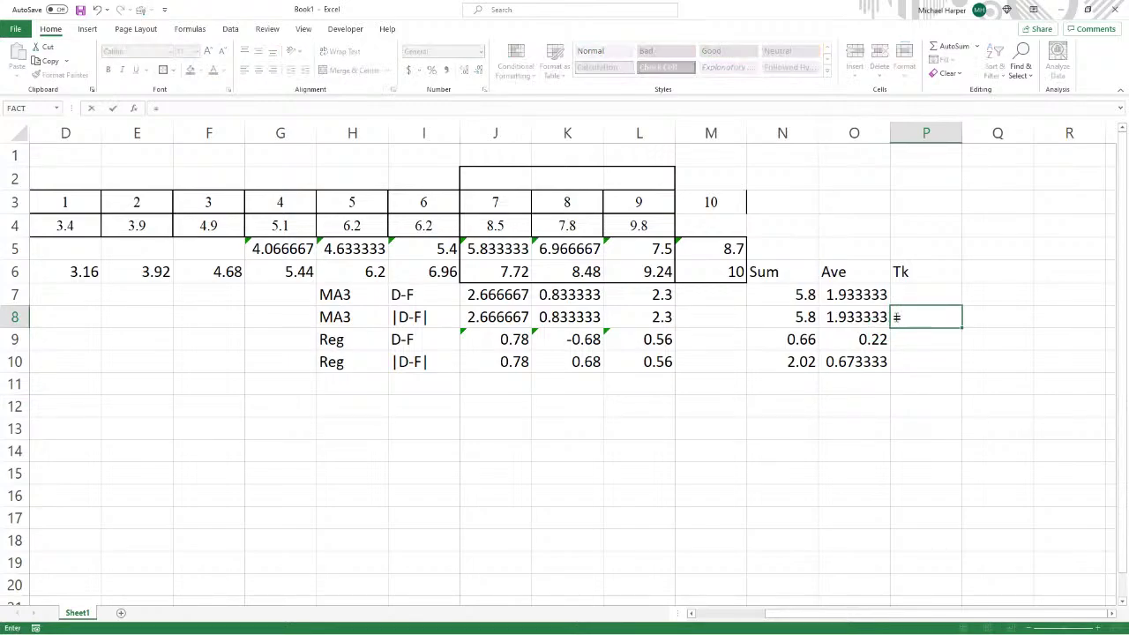
pyautogui.click(787, 296)
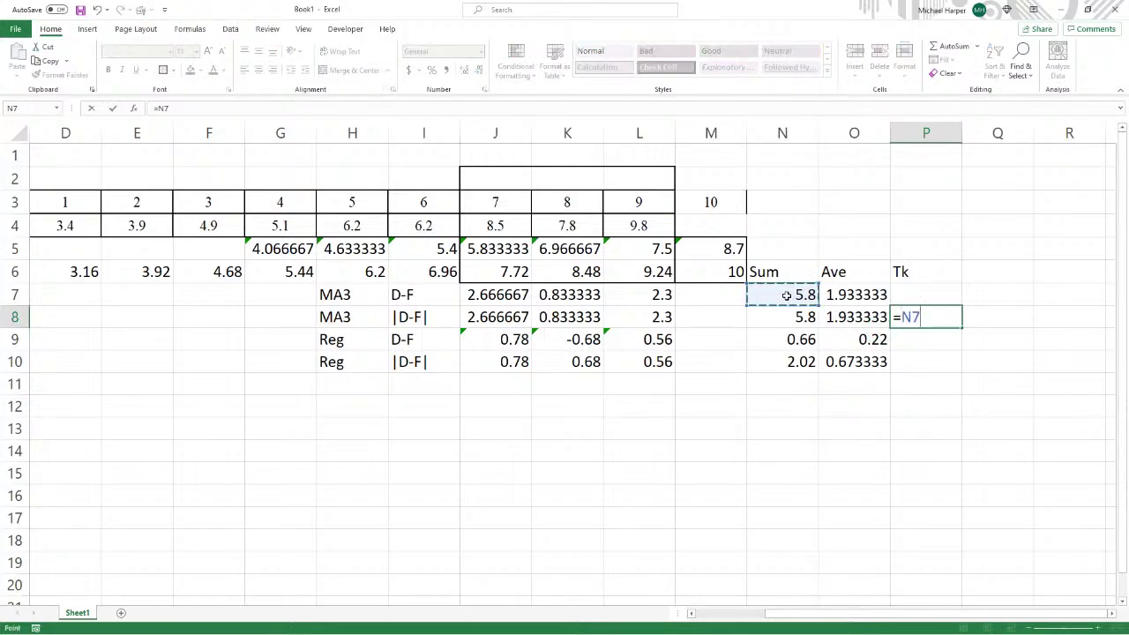
pyautogui.write('/')
pyautogui.click(856, 320)
pyautogui.press('Return')
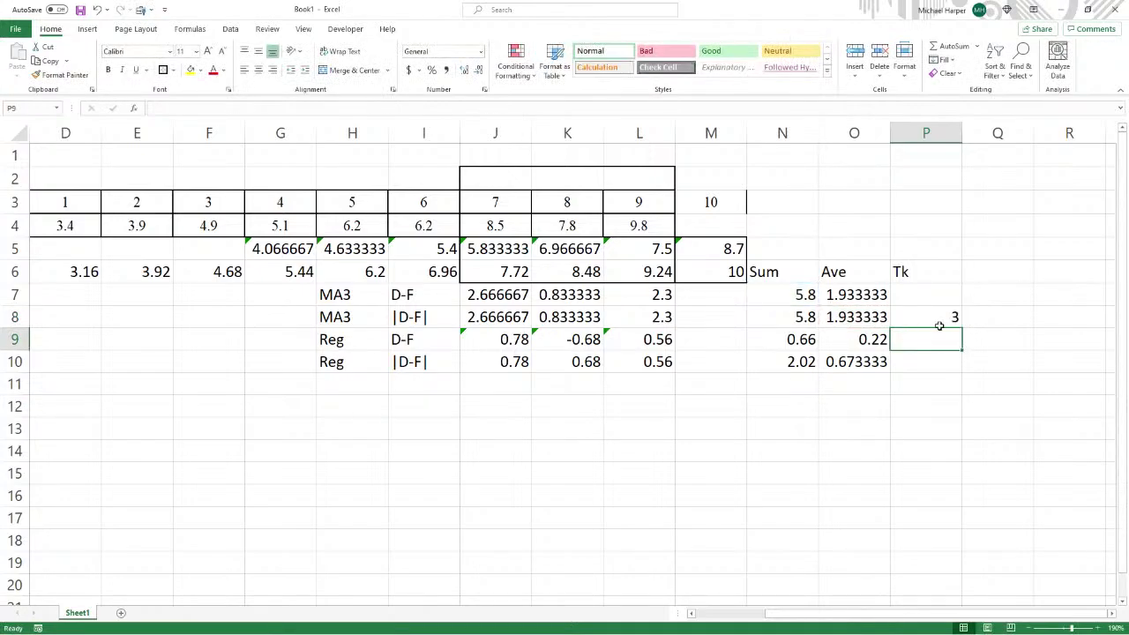
# Fill the tracking signal down to P10, clear P9, and verify 3 and 0.980198.
pyautogui.click(936, 318)
pyautogui.moveTo(964, 326); pyautogui.dragTo(965, 371)
pyautogui.click(935, 341)
pyautogui.press('Delete')
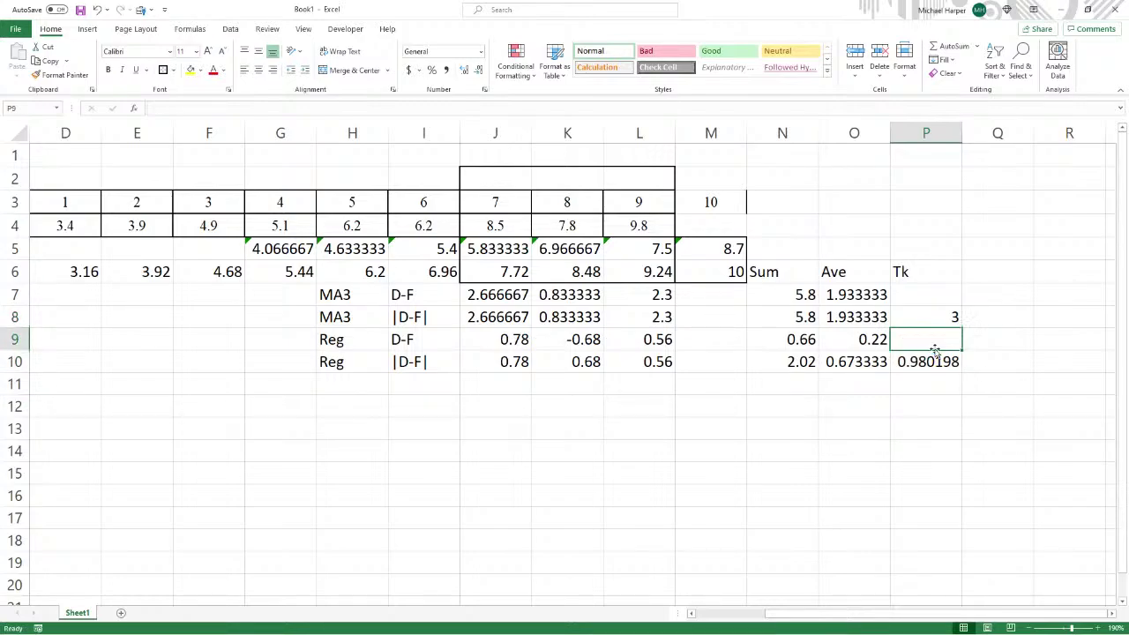
pyautogui.click(939, 318)
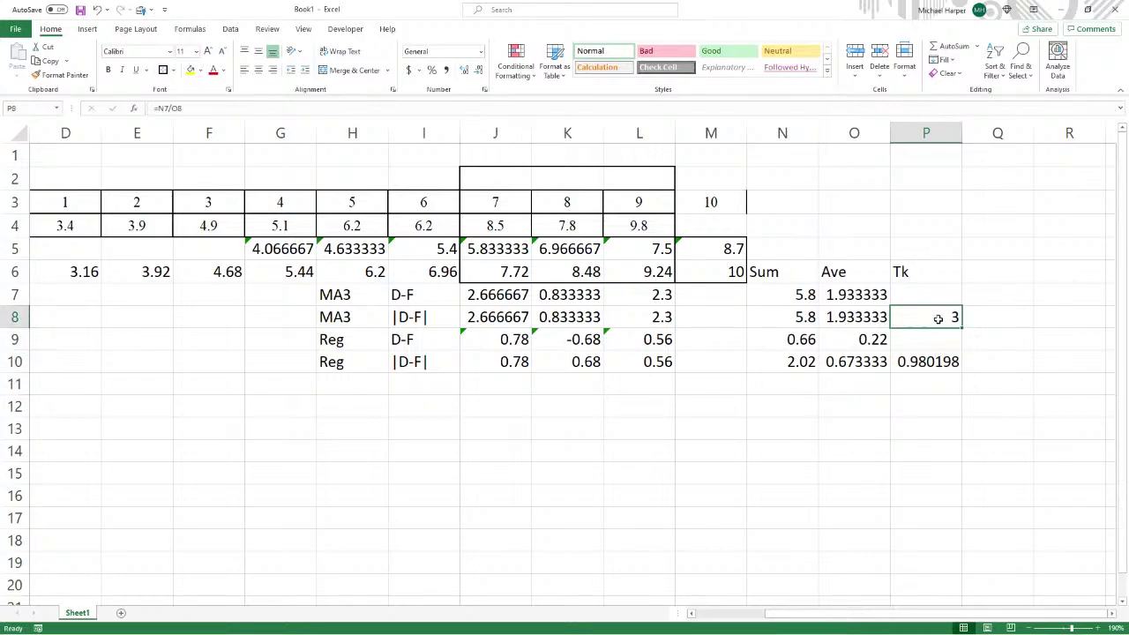
pyautogui.click(932, 363)
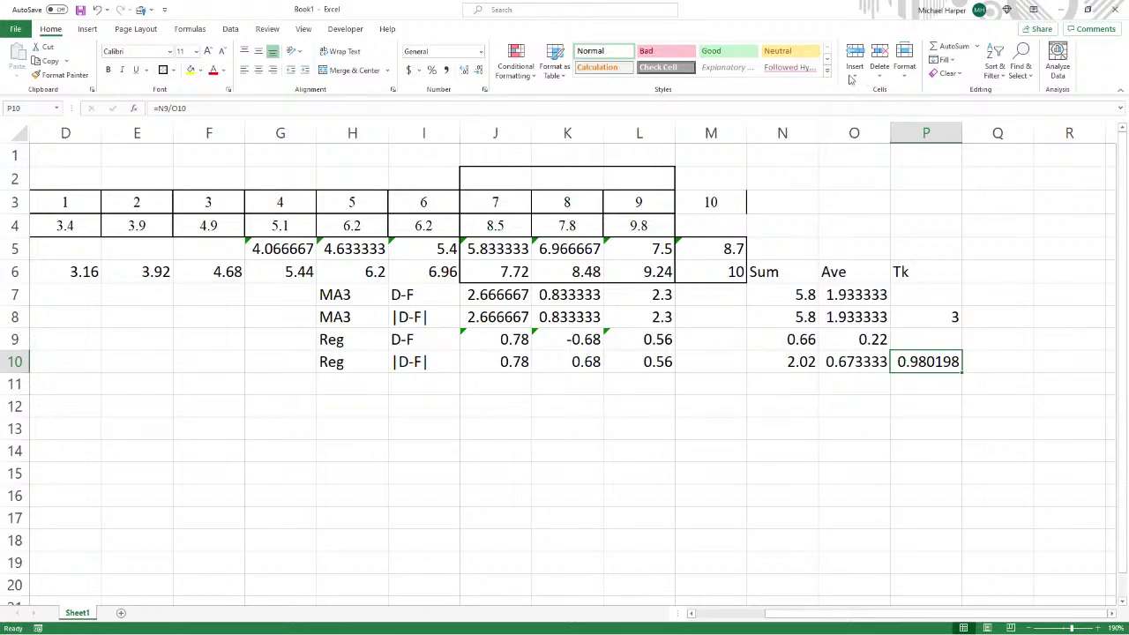
pyautogui.moveTo(825, 14); pyautogui.dragTo(537, 55)
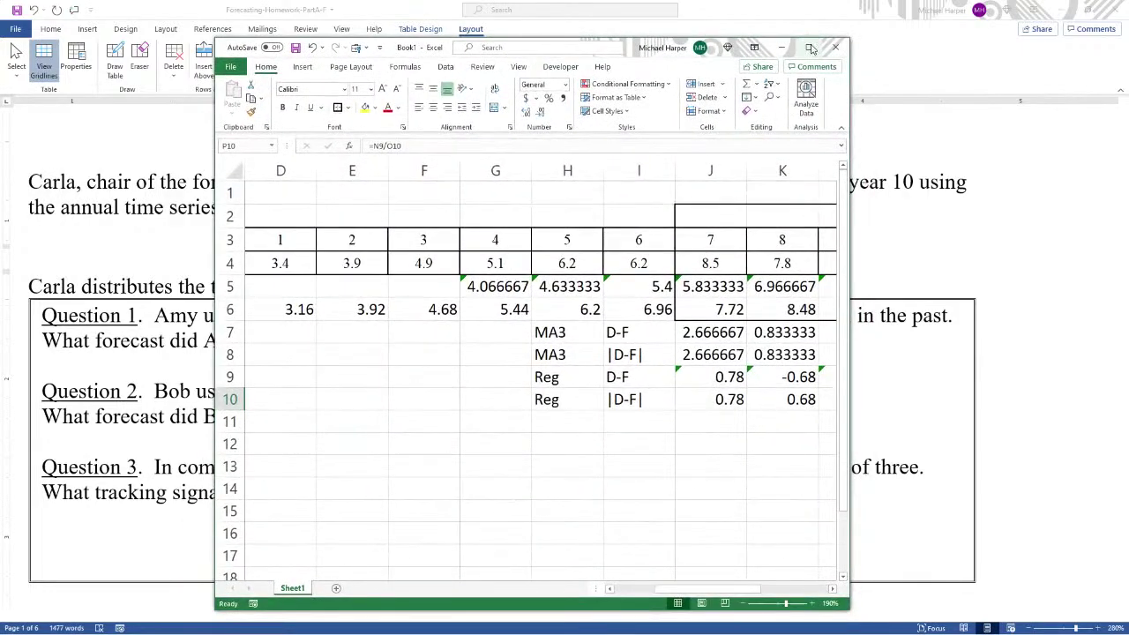
# Maximize the spreadsheet again and put outside borders around the tracking signals in P8 and P10.
pyautogui.click(810, 47)
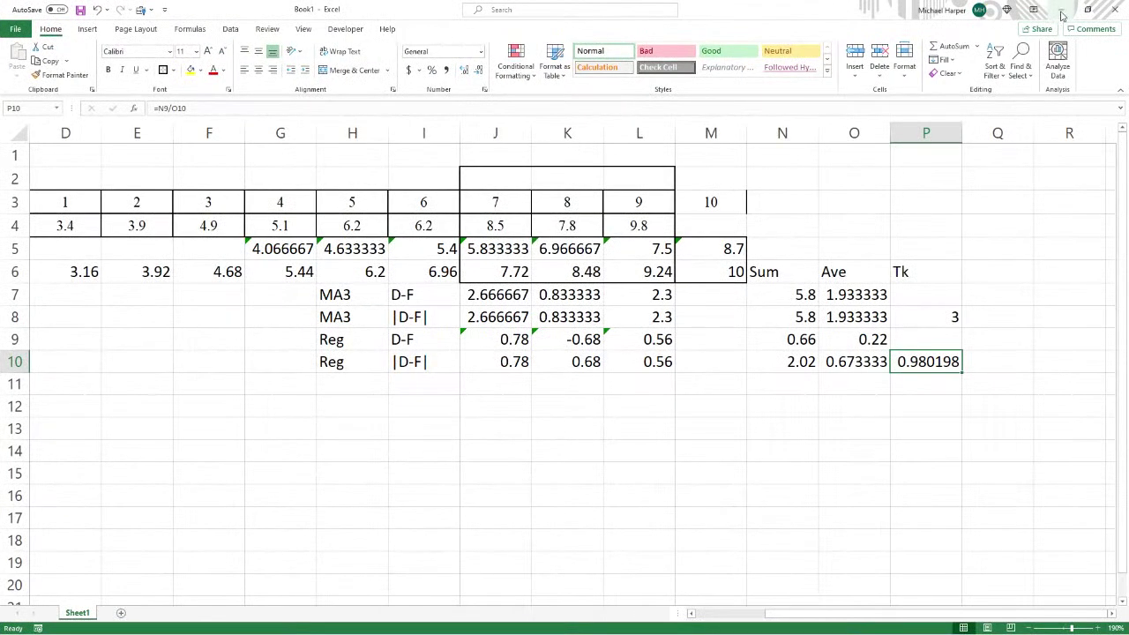
pyautogui.click(940, 318)
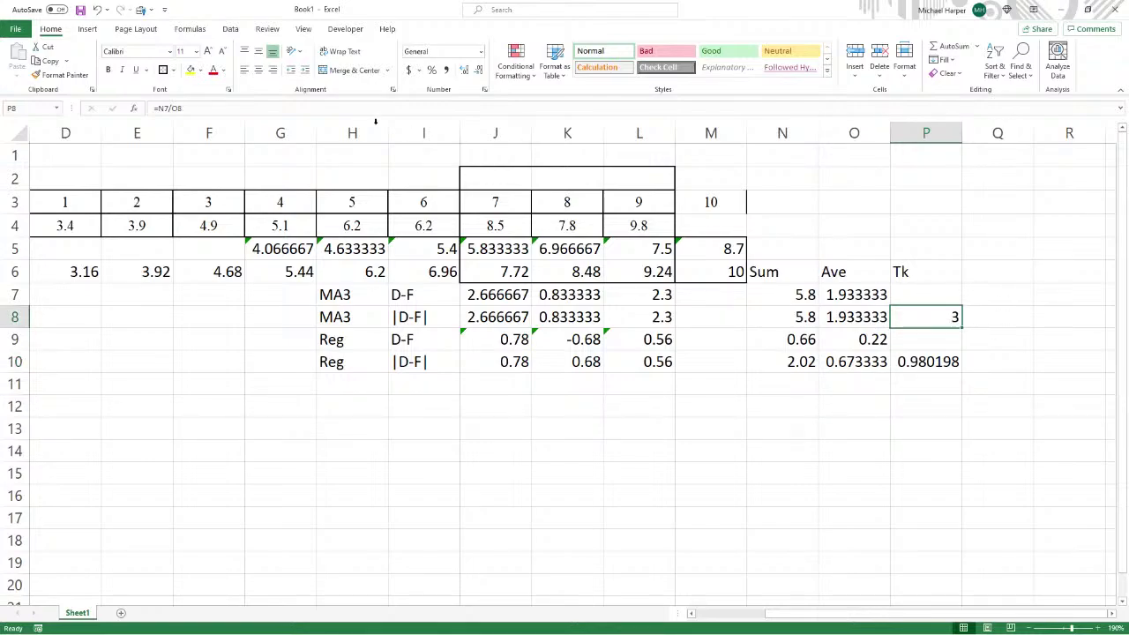
pyautogui.click(922, 369)
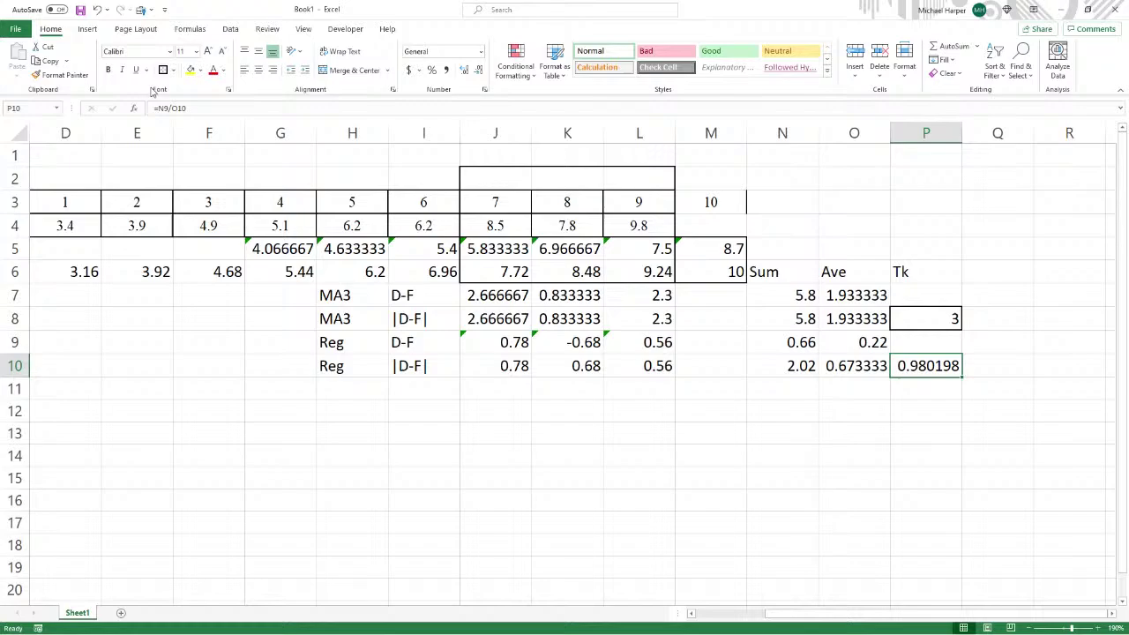
# Centre-align the whole sheet, then select the year-10 forecasts M5:M6 and tracking signals P8:P11.
pyautogui.click(16, 133)
pyautogui.click(259, 71)
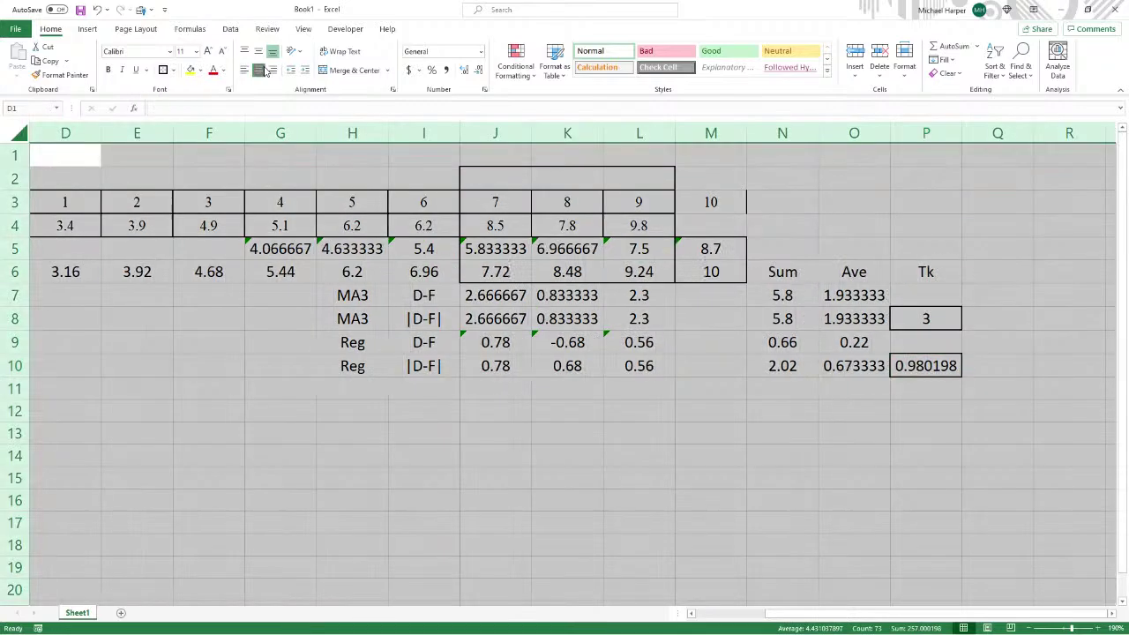
pyautogui.moveTo(680, 428); pyautogui.dragTo(700, 452)
pyautogui.moveTo(721, 252); pyautogui.dragTo(715, 273)
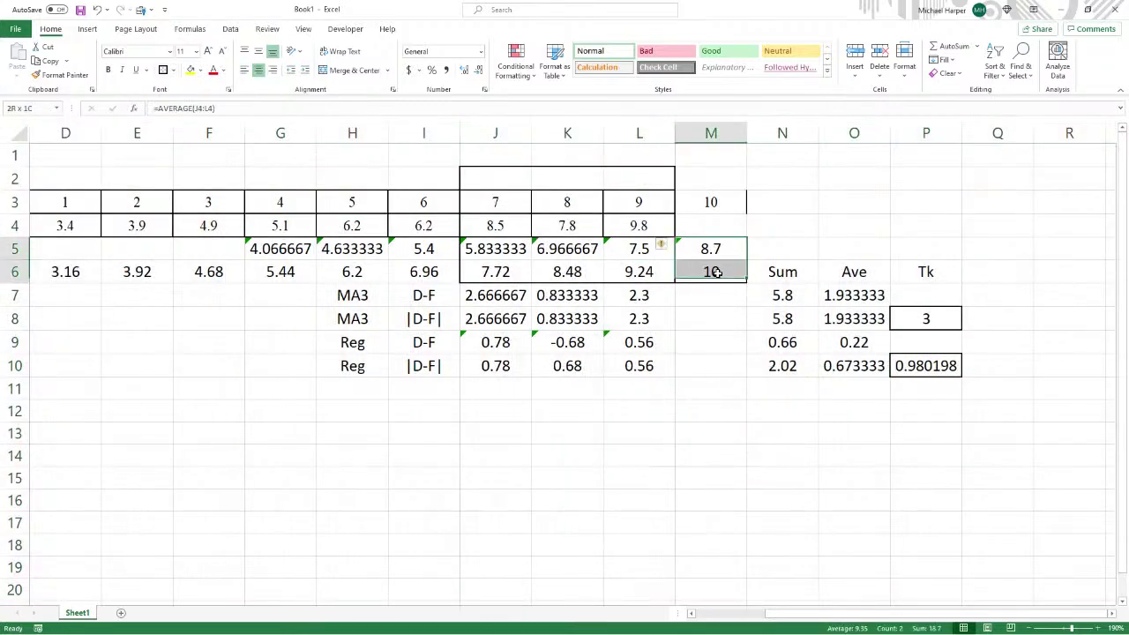
pyautogui.moveTo(941, 314); pyautogui.dragTo(946, 379)
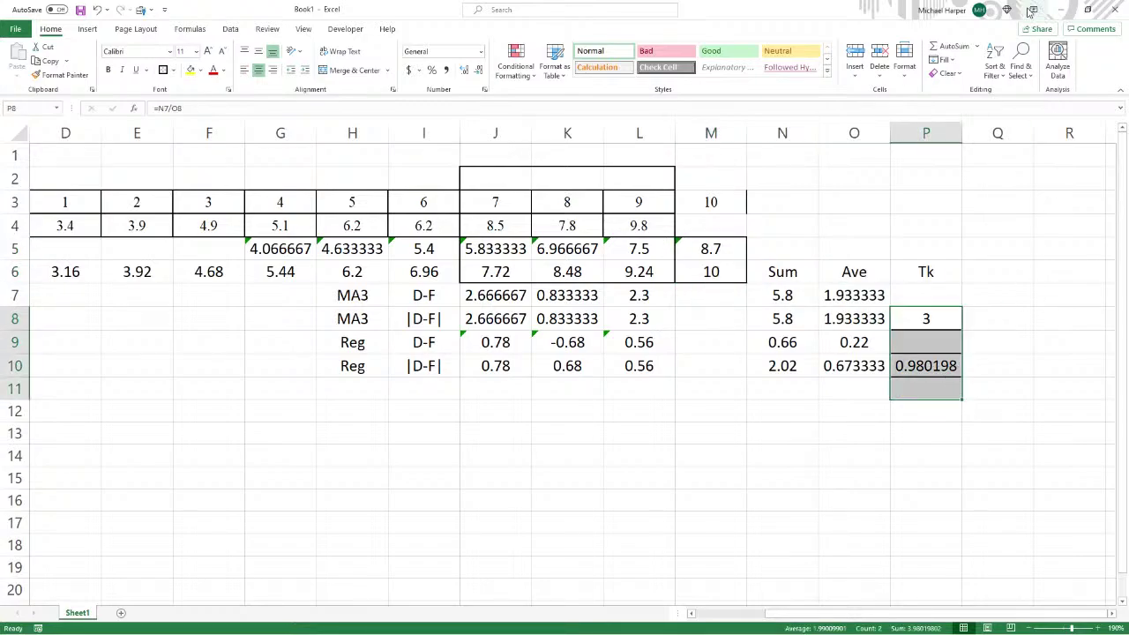
# Minimize Excel and scroll up to the top of the Forecasting Homework Word document.
pyautogui.click(1061, 10)
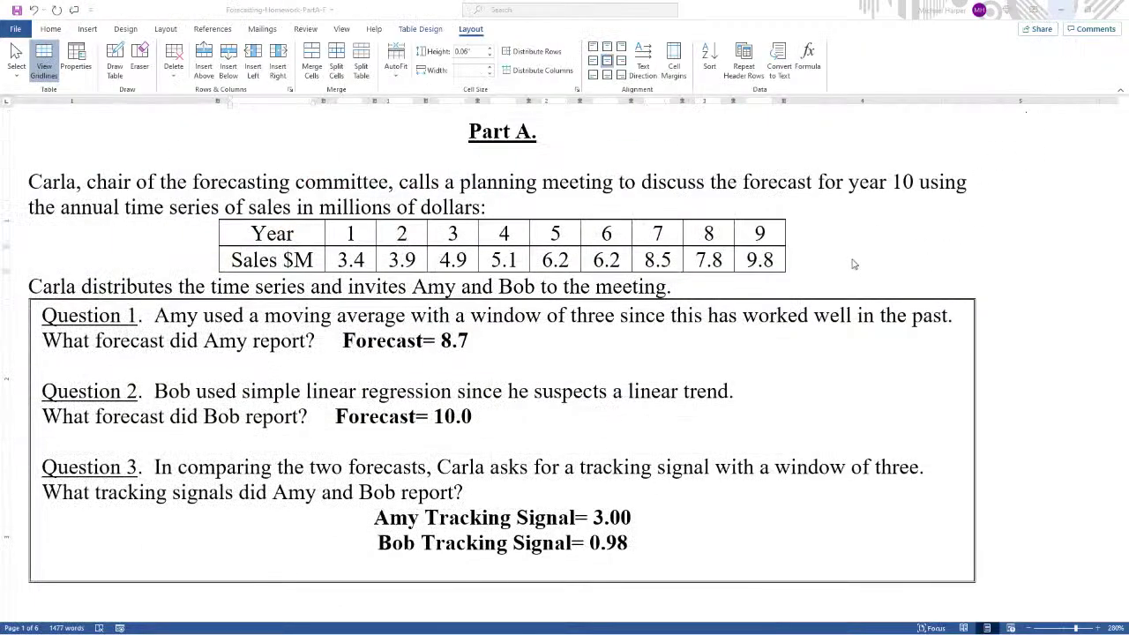
pyautogui.scroll(1, 853, 264)
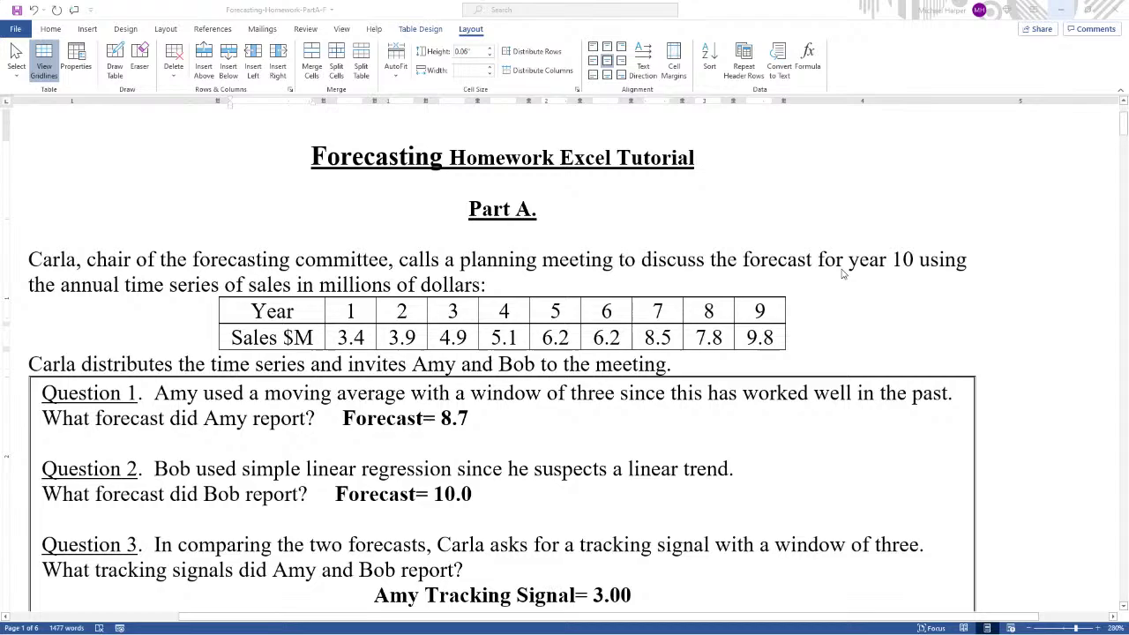